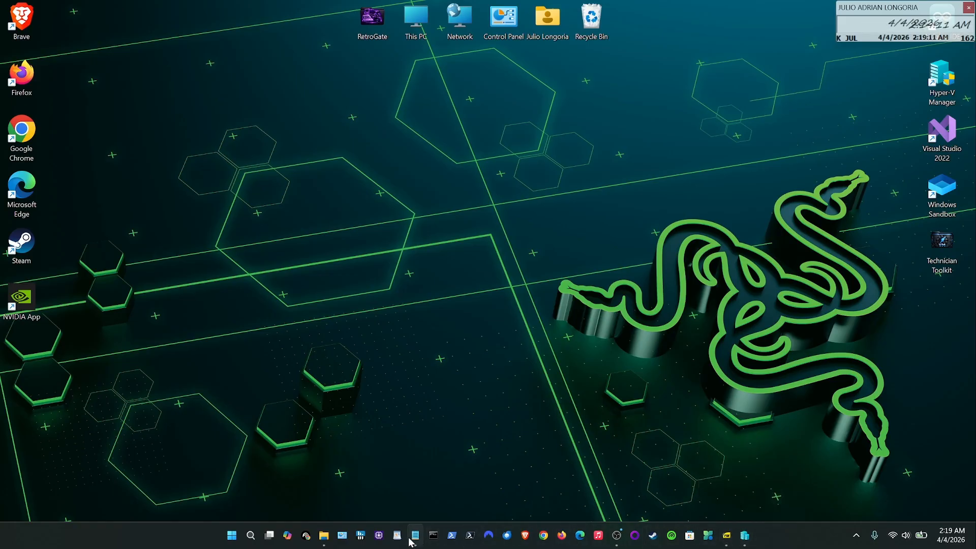
- Restore the 'Chapter 5 Labs CPMT-2433 TY1' Notepad notes listing Labs 5-1 through 5-7
click(414, 483)
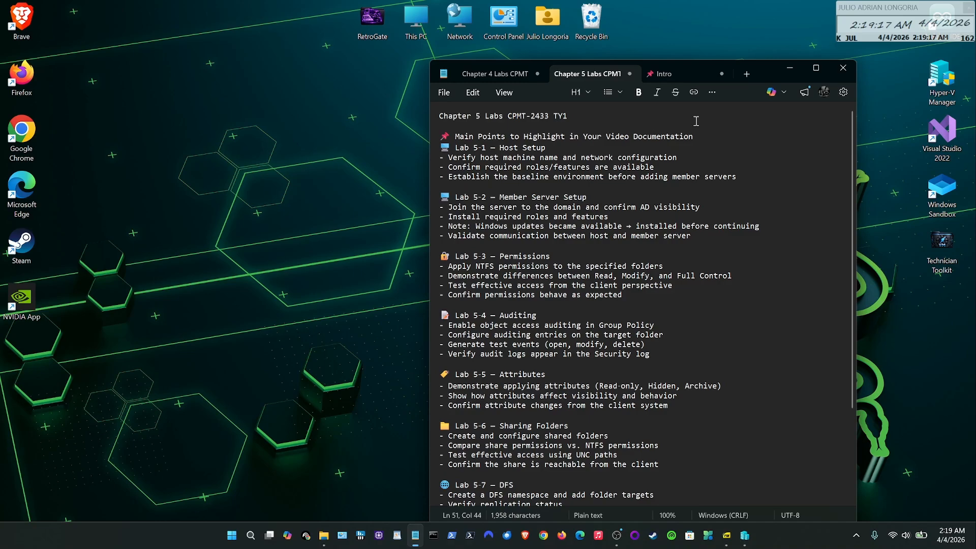
- Minimize Notepad to reveal Server492's Add Roles and Features Wizard at Select server roles
click(797, 69)
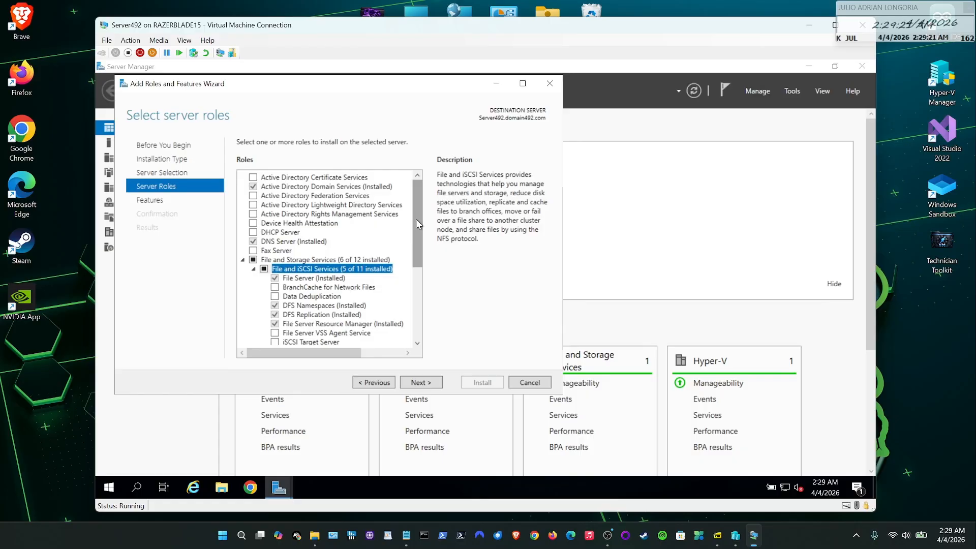
- Scroll through the installed file services roles and advance the wizard to Features
drag(415, 219, 420, 259)
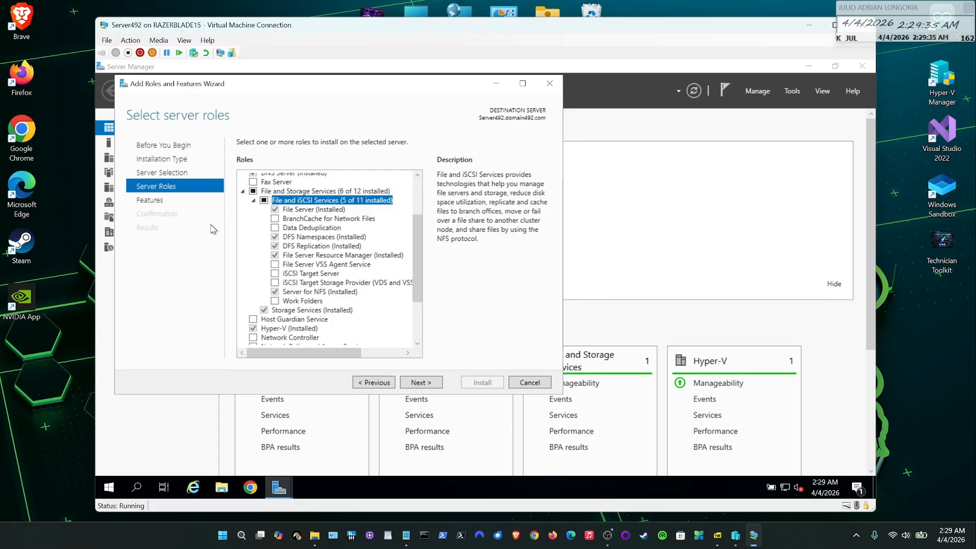
click(158, 202)
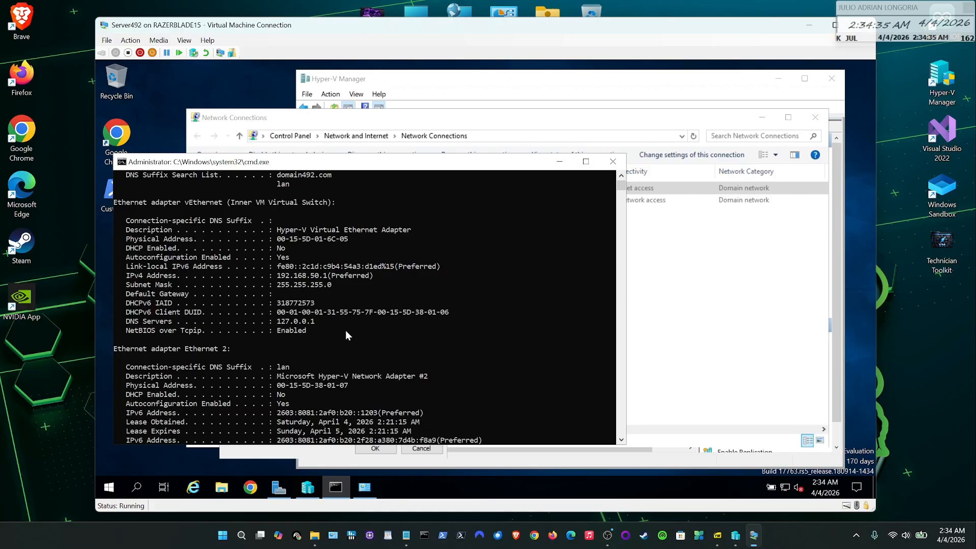
- Scroll down Server492's ipconfig /all output past the Inner VM Virtual Switch adapter
scroll(330, 332, down, 4)
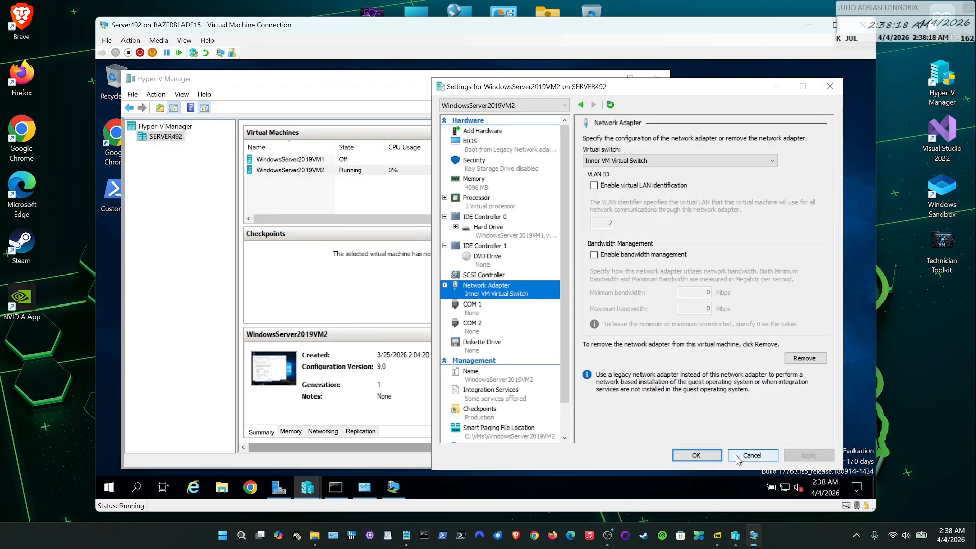
- Switch to WindowsServer2019VM2 and move its IPv4 Properties dialog aside to reveal adapter properties
click(392, 487)
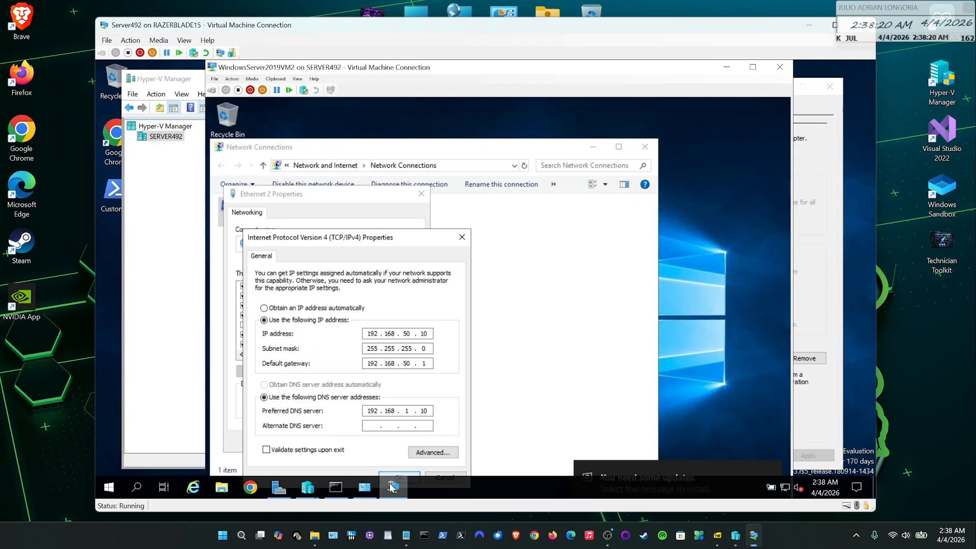
drag(409, 242, 557, 188)
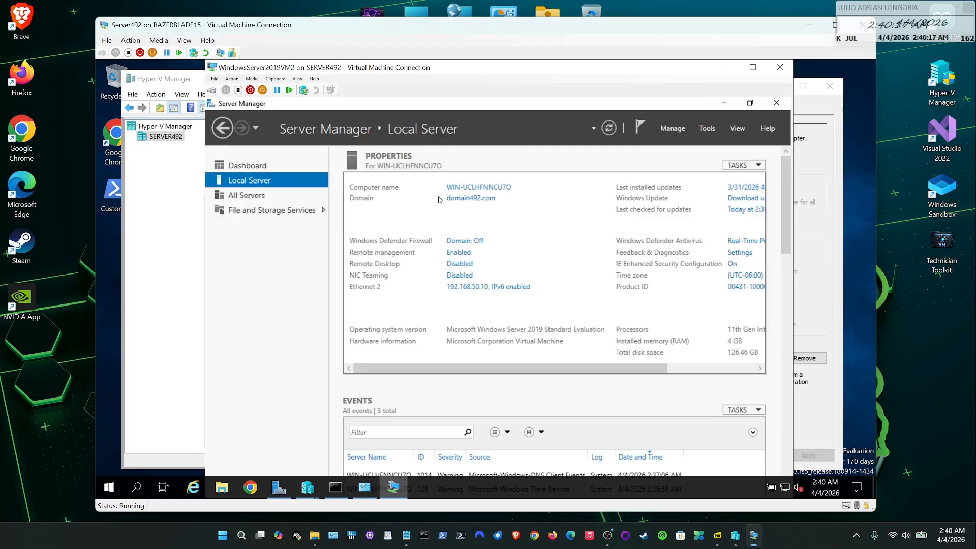
- Open VM2's computer name and domain settings, then the Change options for domain membership
click(451, 199)
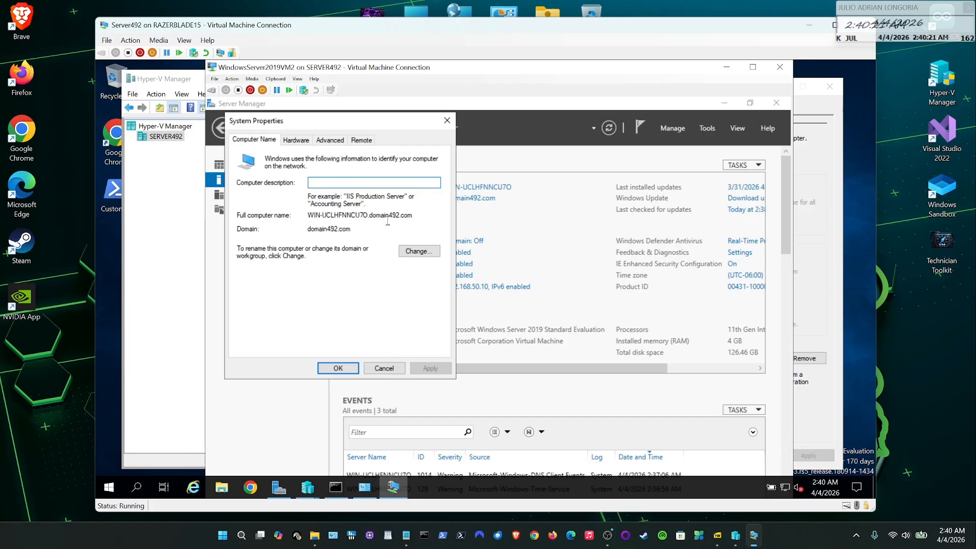
click(419, 251)
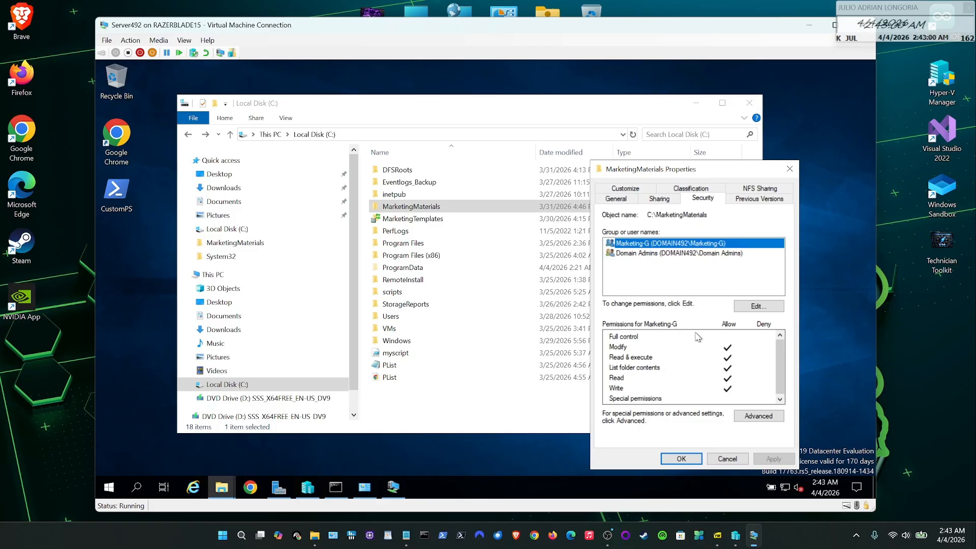
- Inspect the Domain Admins and Marketing-G entries in MarketingMaterials' advanced security settings without changing anything
click(751, 416)
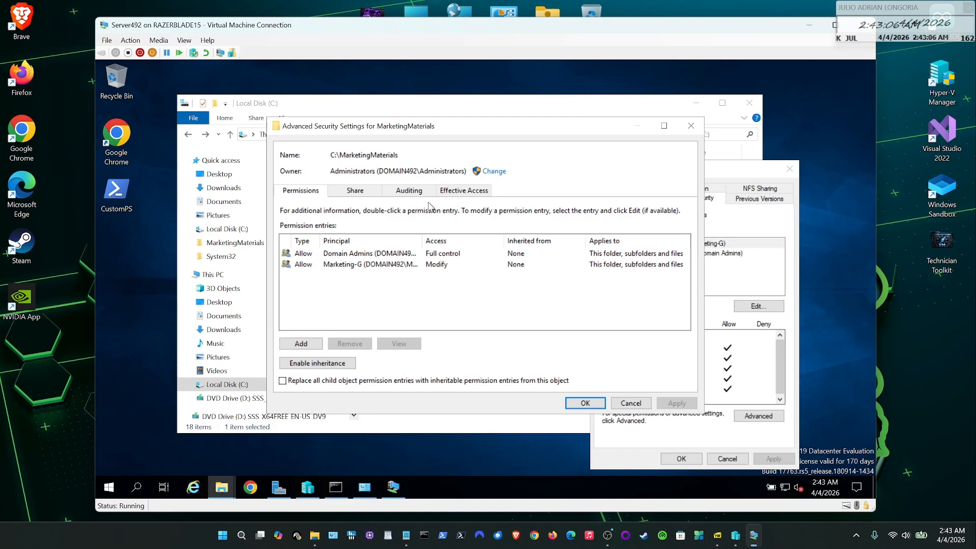
click(347, 255)
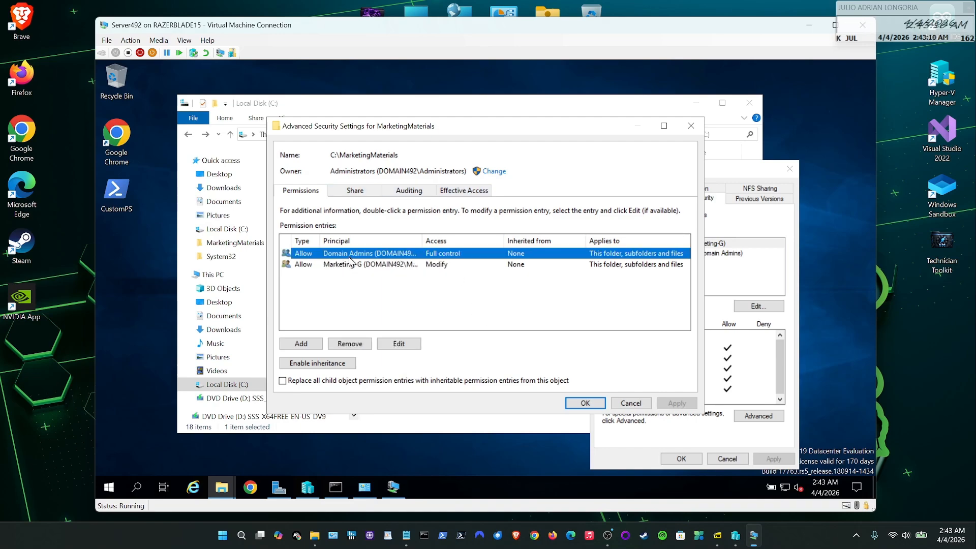
click(398, 345)
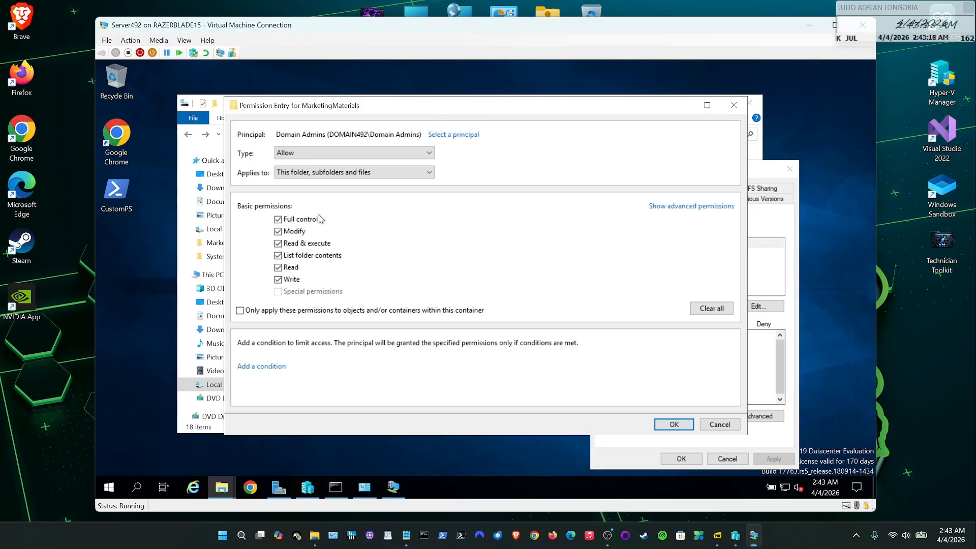
click(712, 426)
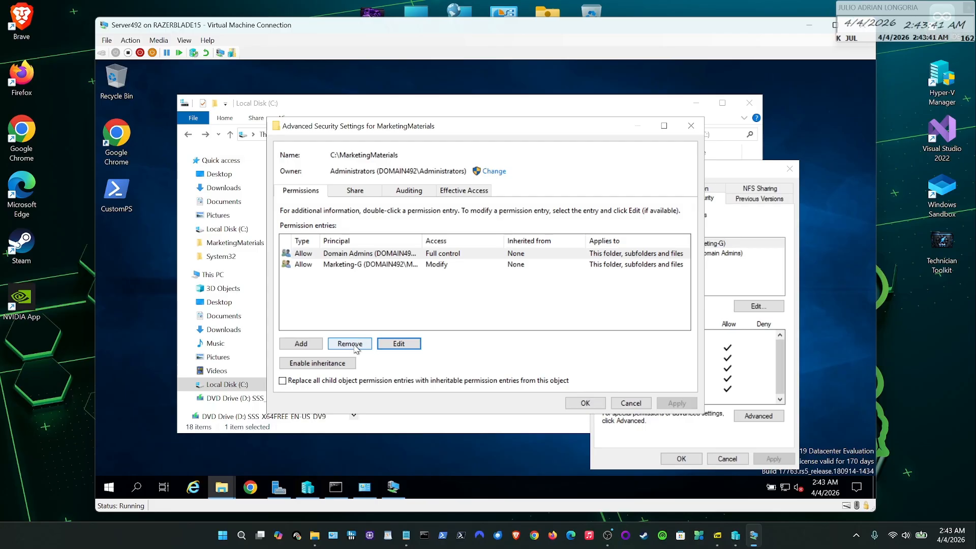
click(335, 265)
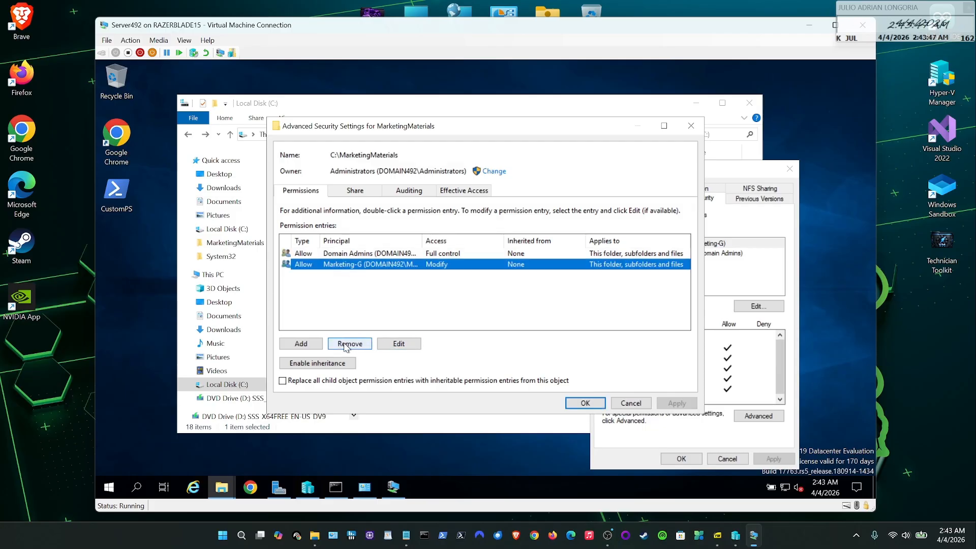
click(630, 404)
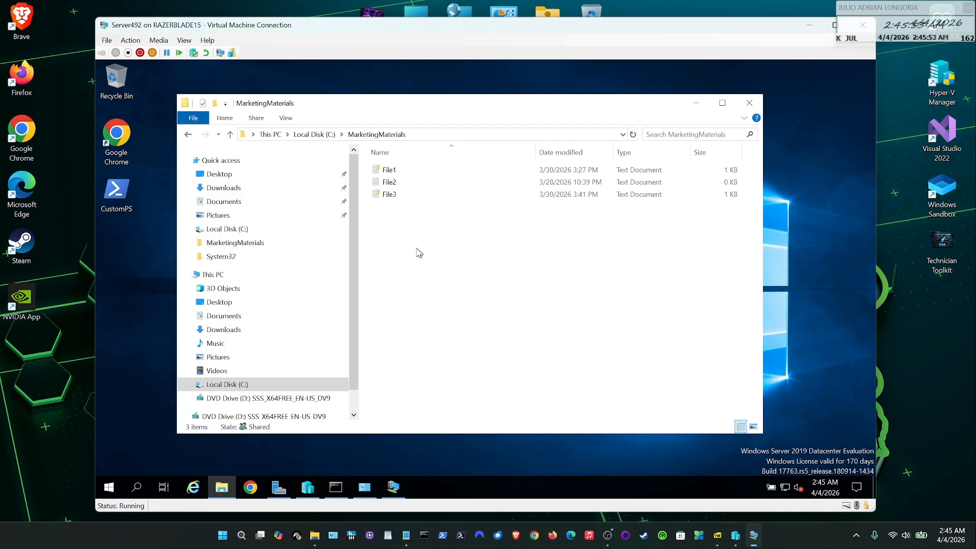
- Check which users can access the encrypted File1, then dismiss the user access details
right_click(390, 175)
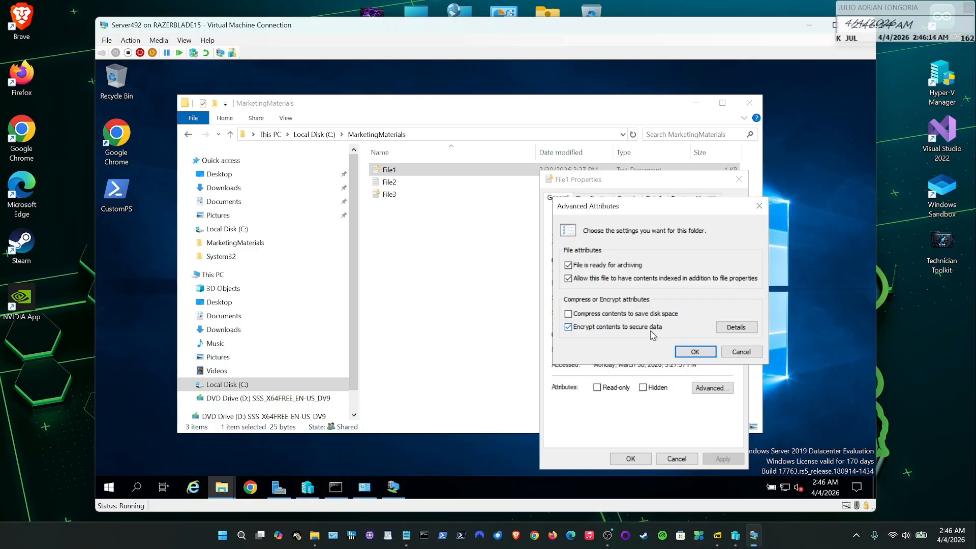
click(736, 327)
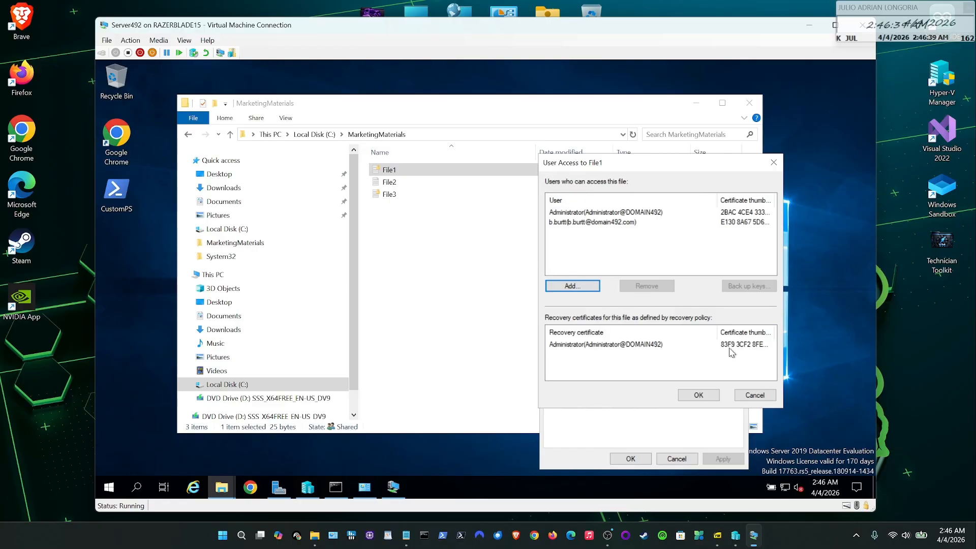
click(754, 395)
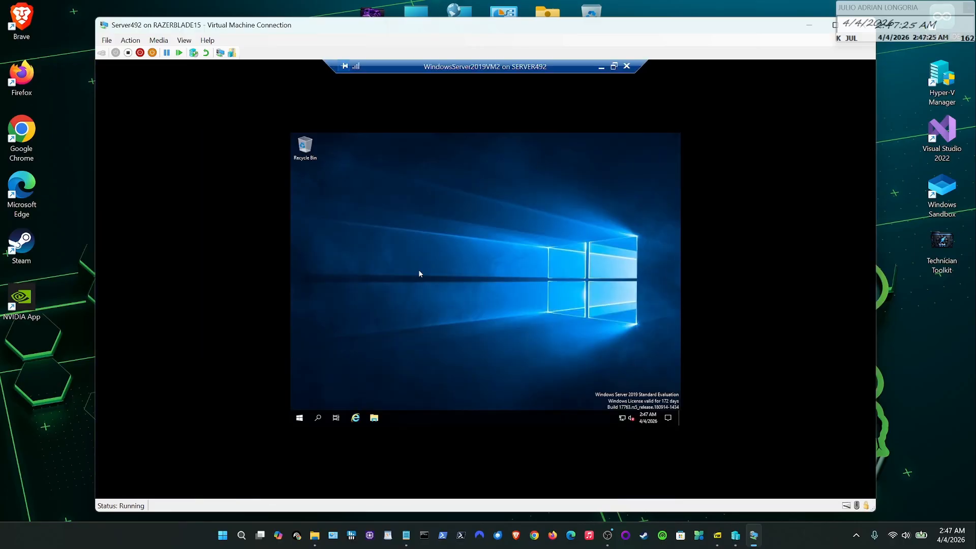
- On VM2, browse This PC > Local Disk (C:) > MarketingMaterials, which lists only File2
click(374, 417)
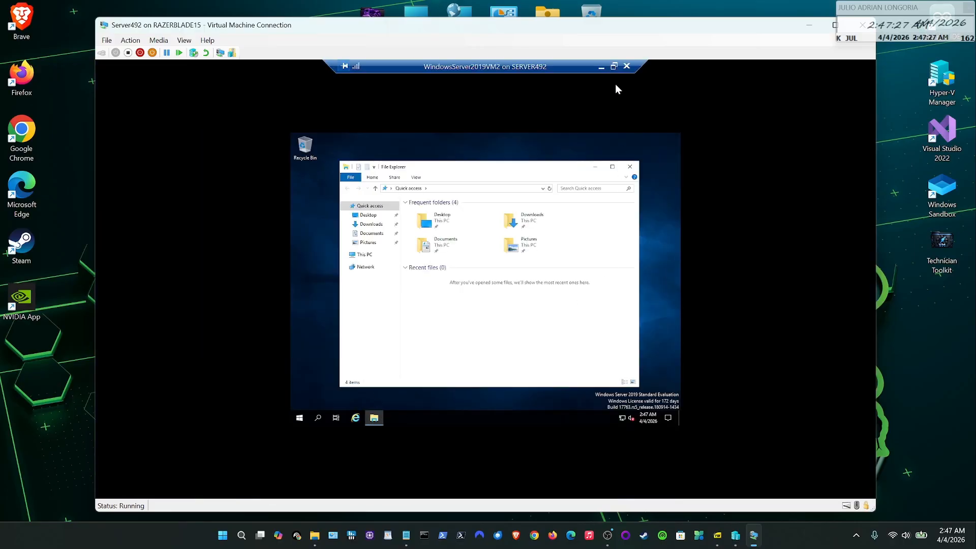
click(614, 67)
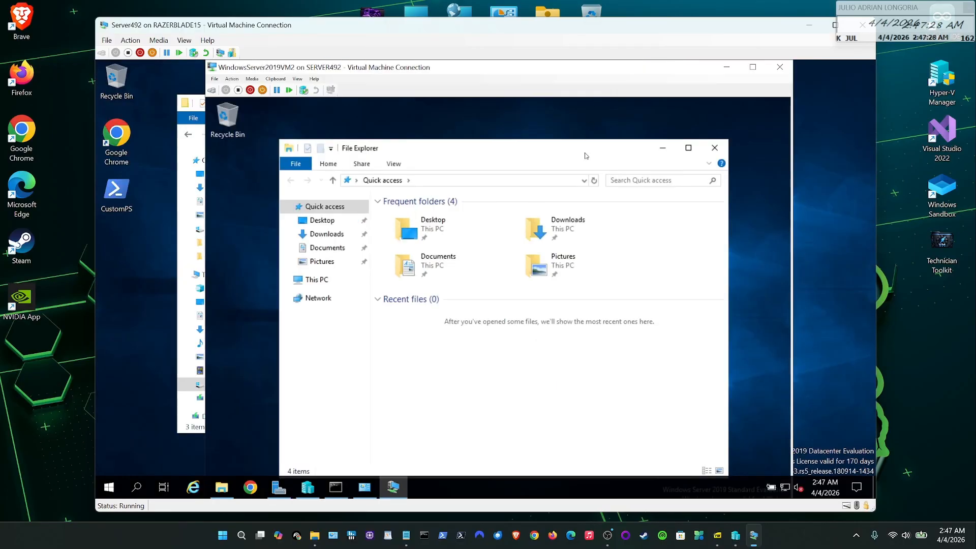
click(316, 281)
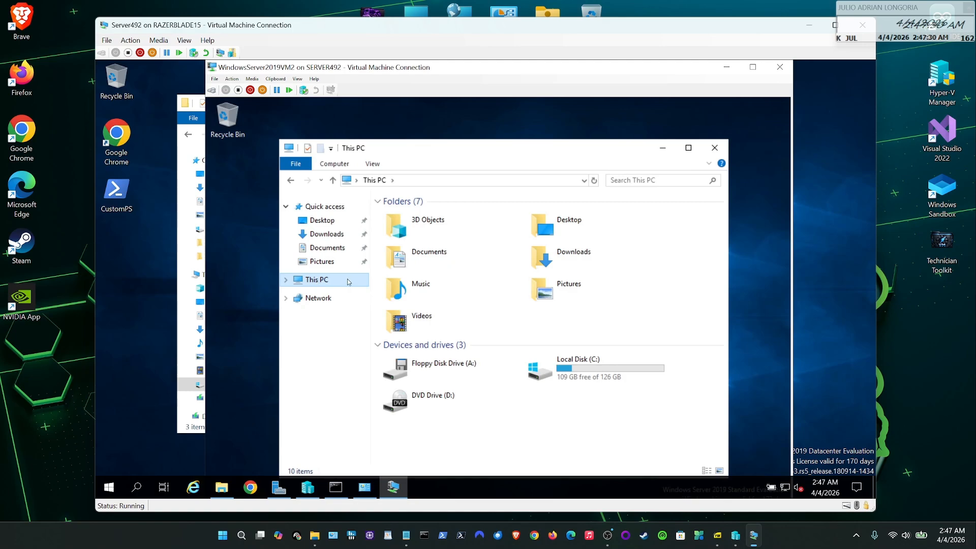
double_click(574, 377)
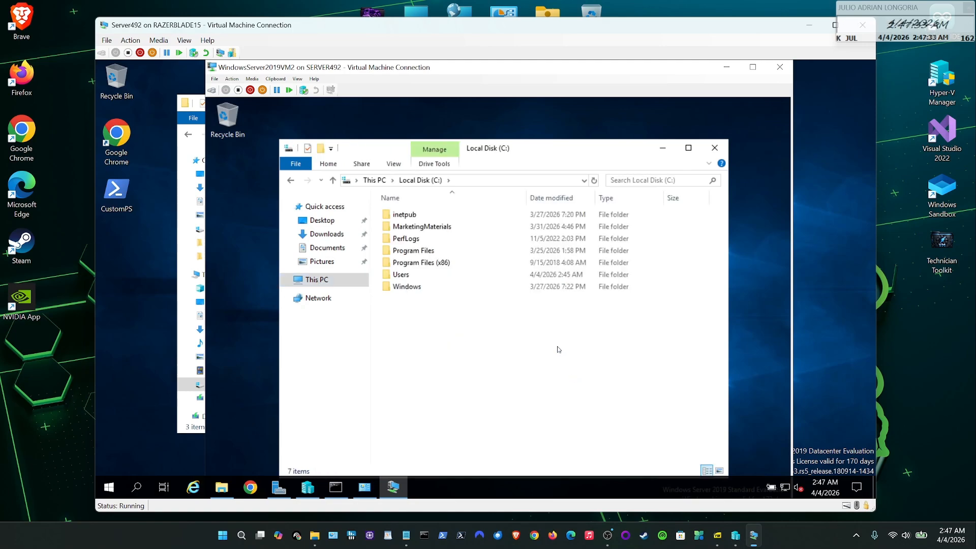
double_click(447, 227)
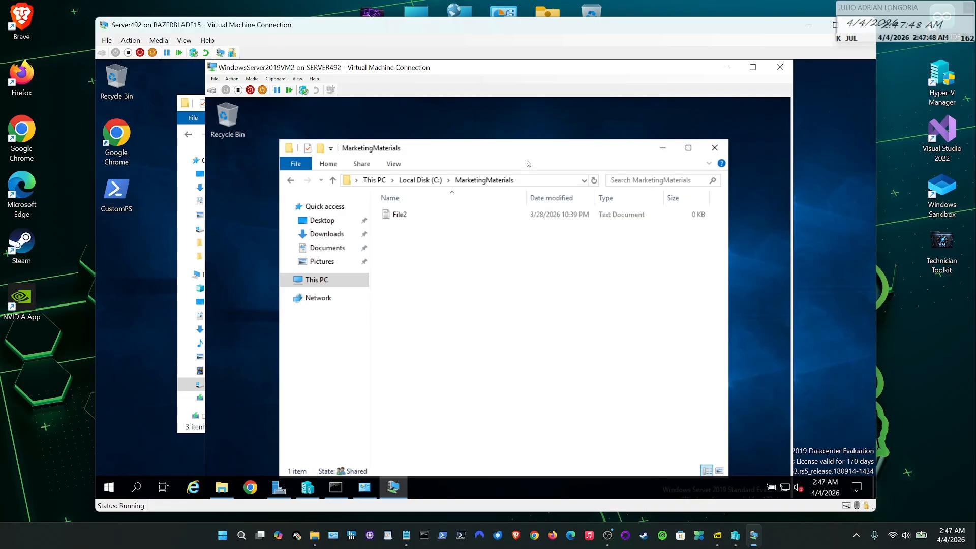
drag(530, 149, 534, 123)
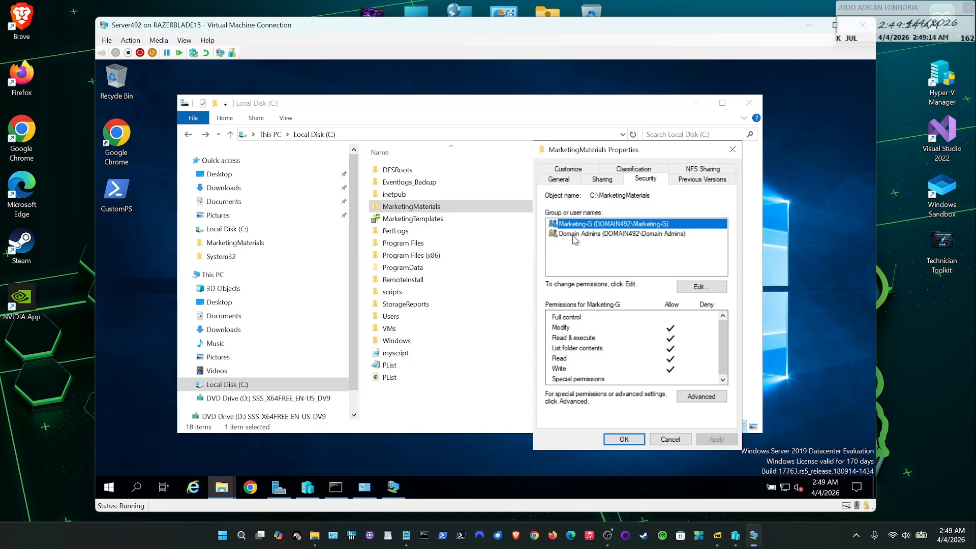
- View Domain Admins' Full control on MarketingMaterials, then open the folder's permissions for editing
click(613, 235)
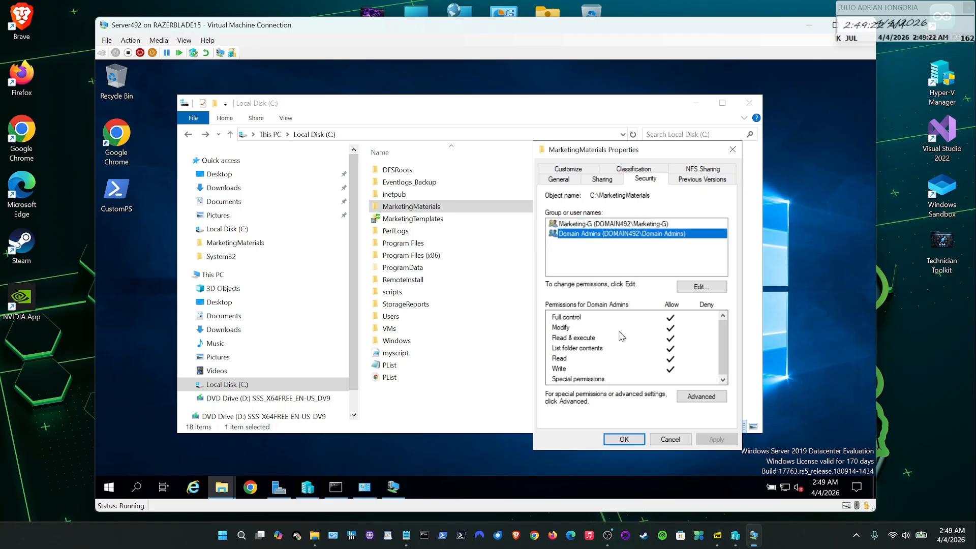
click(717, 288)
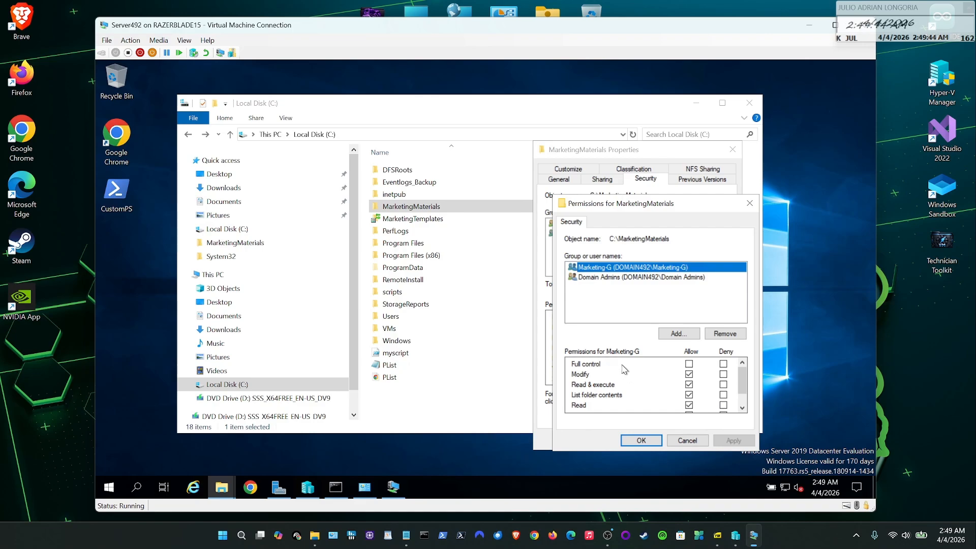
- Check Marketing-G's allowed NTFS permissions on MarketingMaterials and cancel the editor unchanged
scroll(624, 369, down, 1)
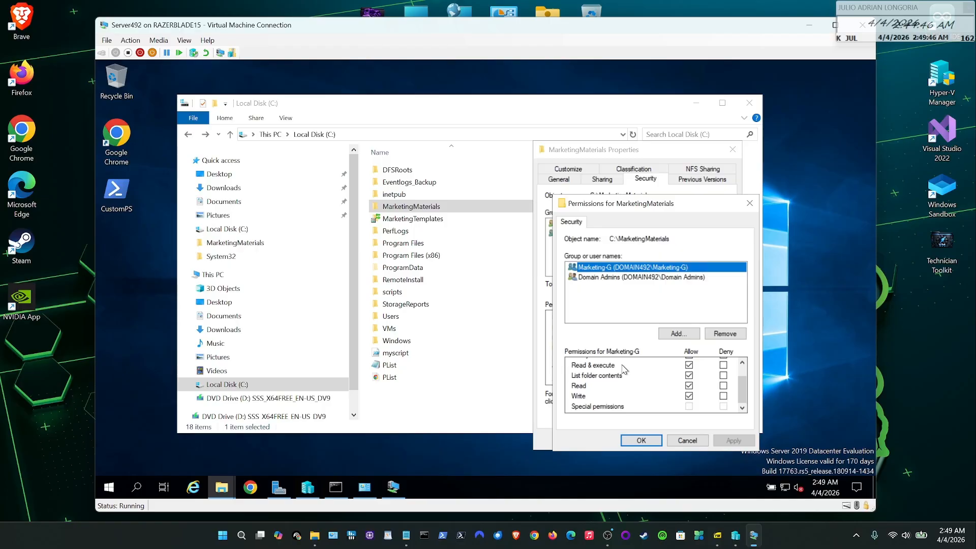
scroll(625, 369, up, 1)
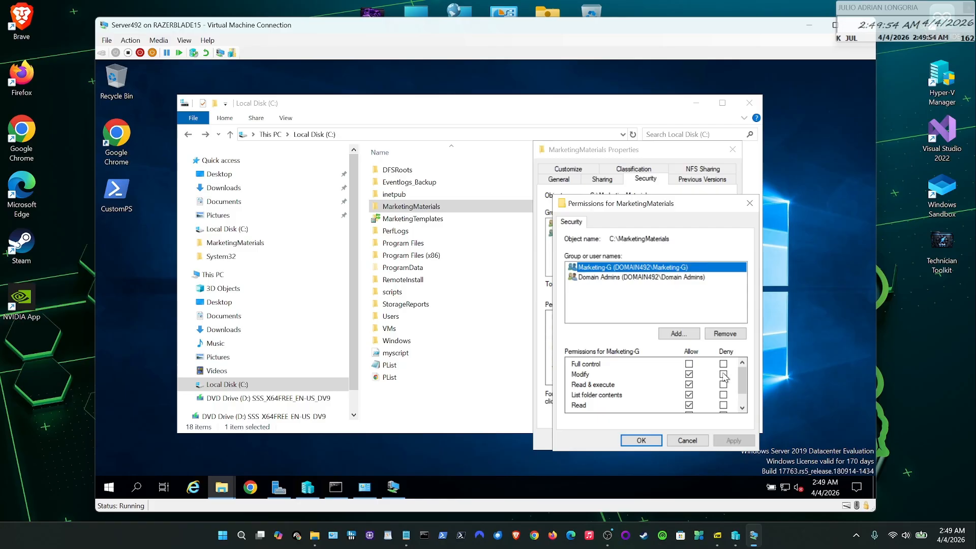
click(687, 442)
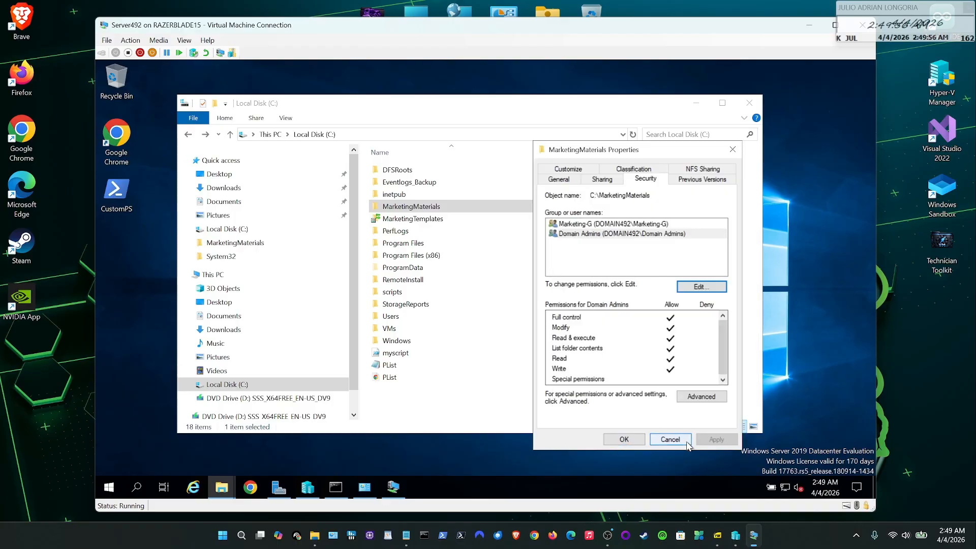
- Cancel the Properties dialog and open MarketingMaterials to view File1, File2 and File3
click(670, 440)
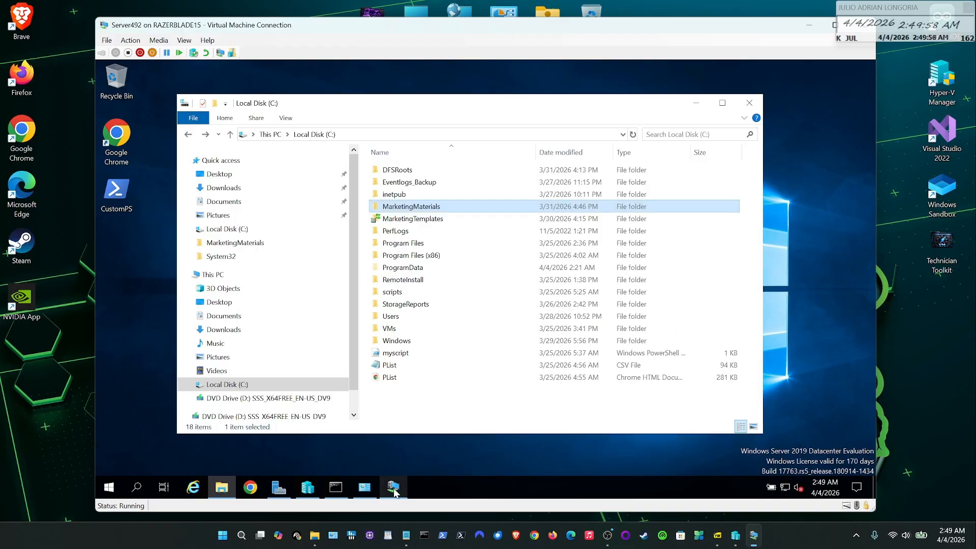
double_click(415, 204)
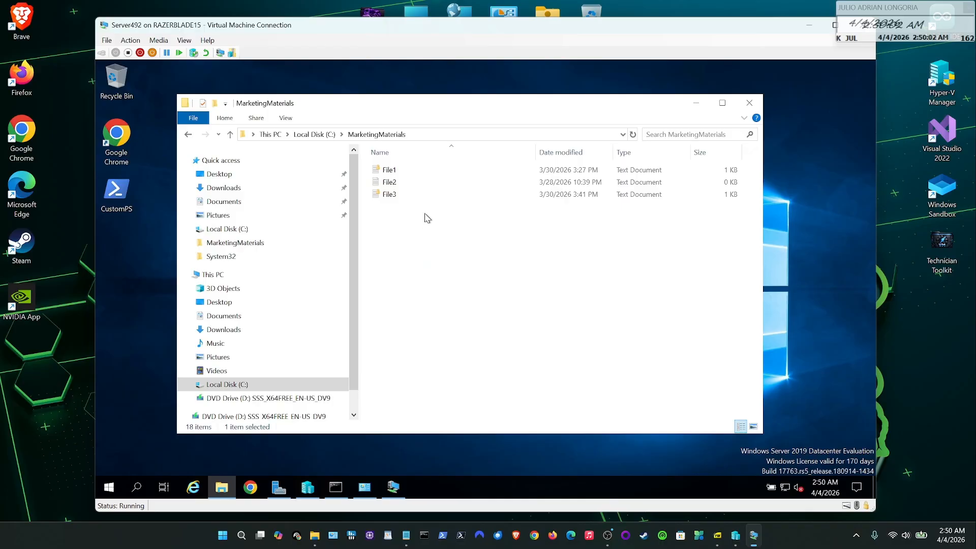
click(390, 201)
click(395, 170)
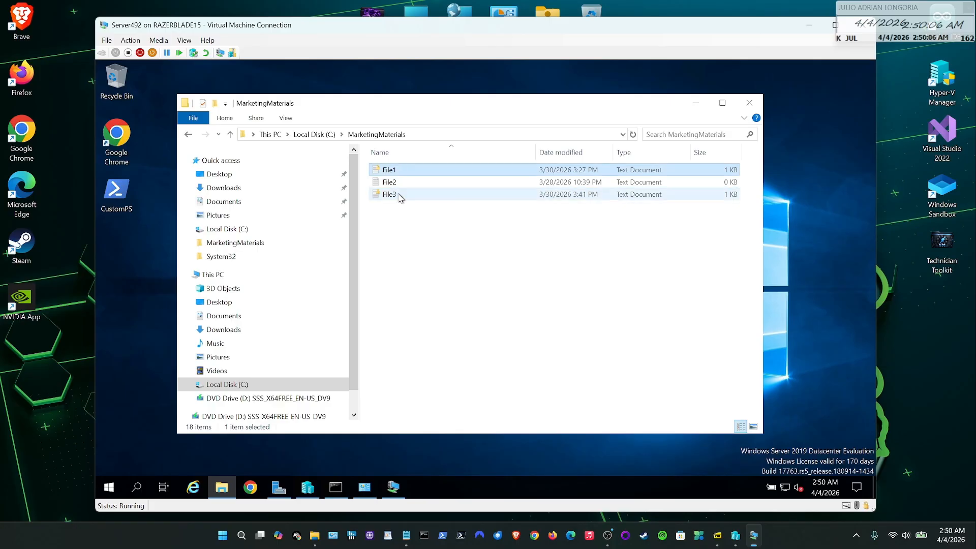
- Open File1's properties and view its advanced attributes
right_click(399, 196)
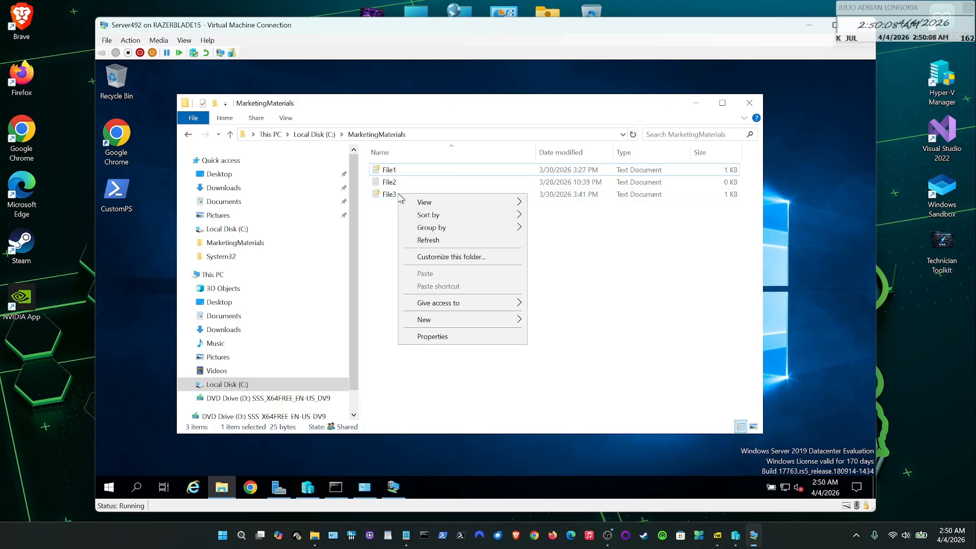
right_click(390, 170)
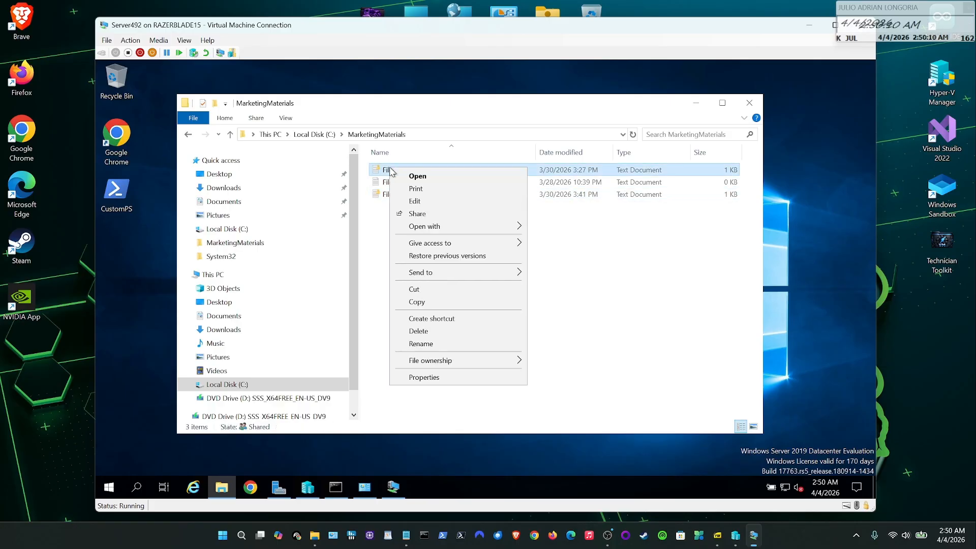
click(438, 377)
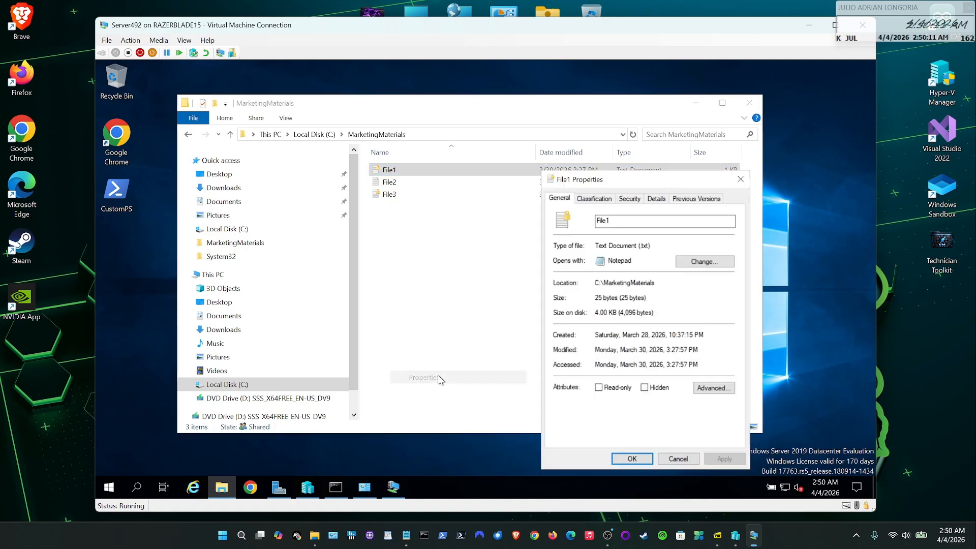
click(712, 388)
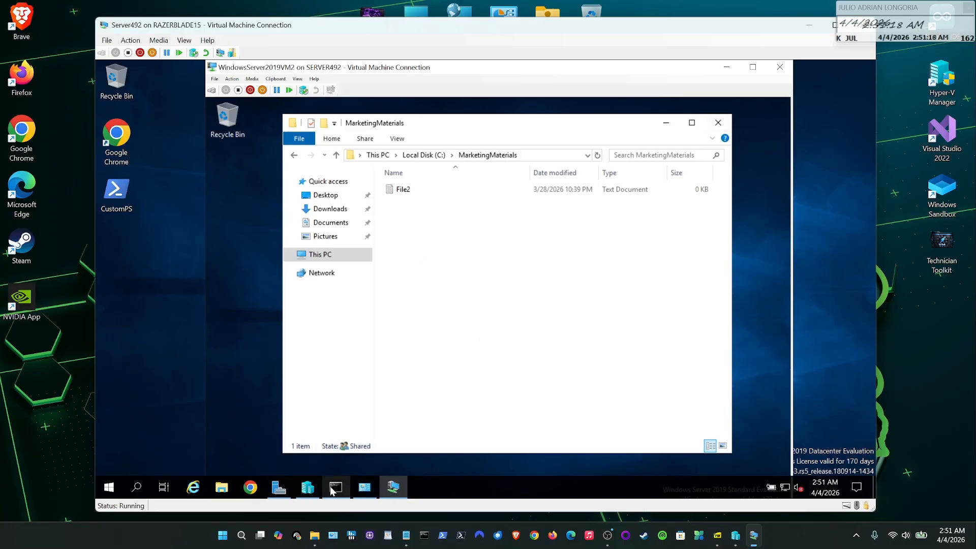
- Uncheck Encrypt contents on File3, then confirm VM2's MarketingMaterials shows File3 beside File2
click(222, 487)
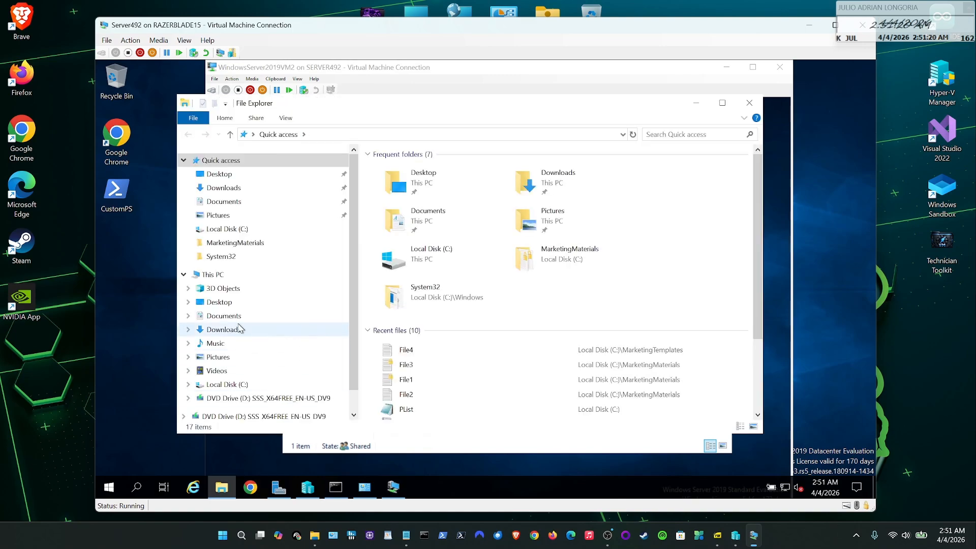
click(224, 243)
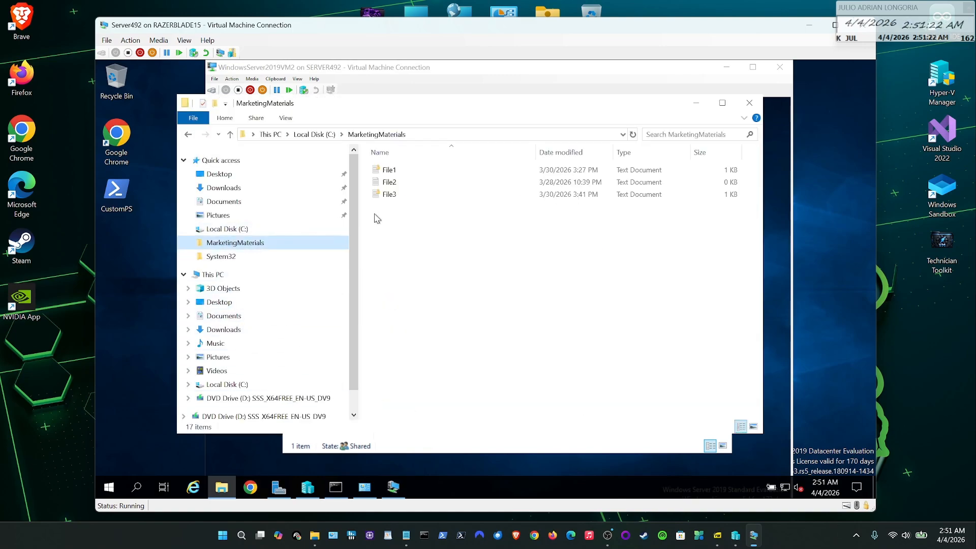
right_click(391, 193)
click(461, 401)
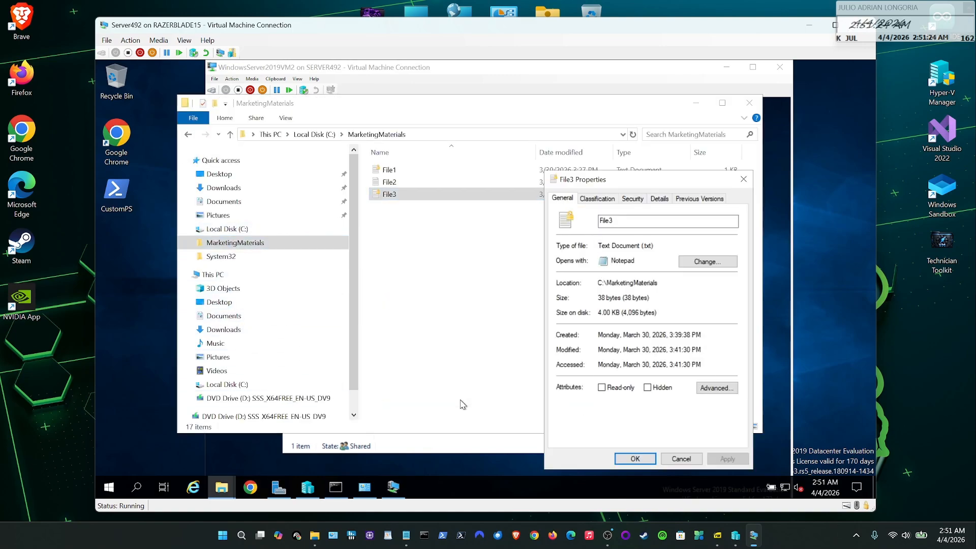
click(714, 388)
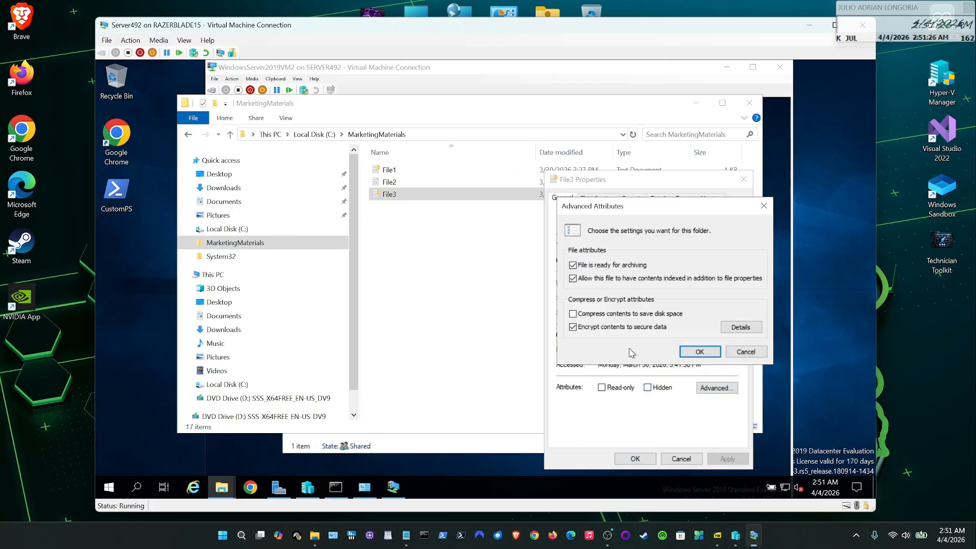
click(699, 352)
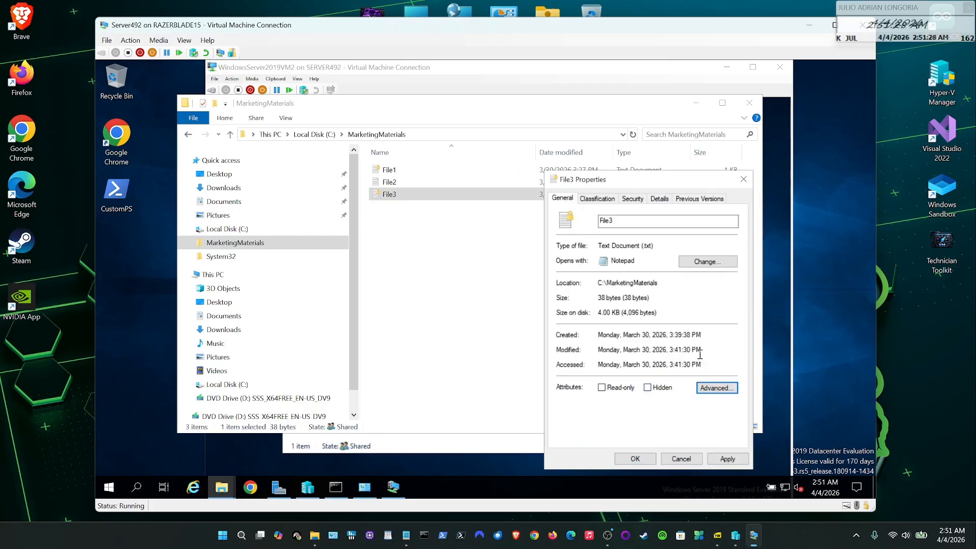
click(635, 458)
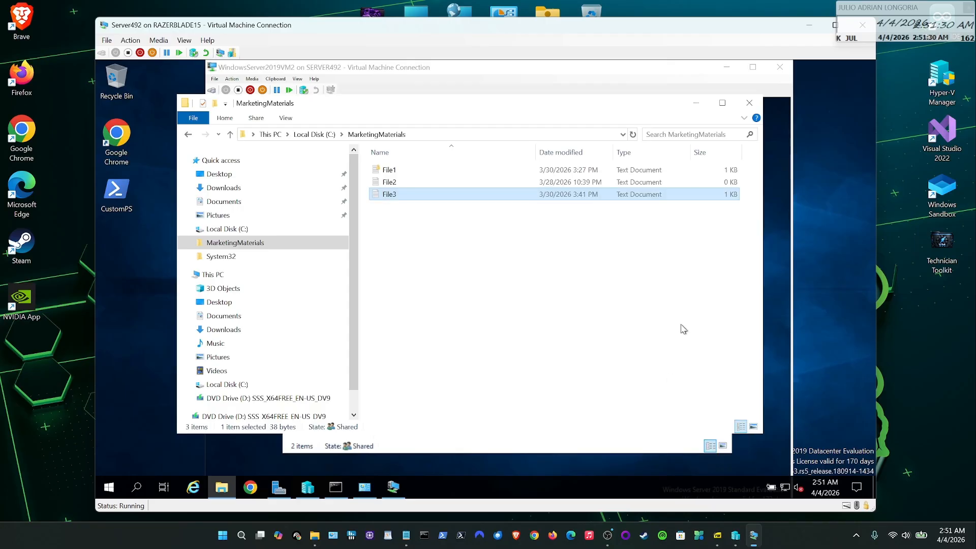
click(694, 106)
click(405, 204)
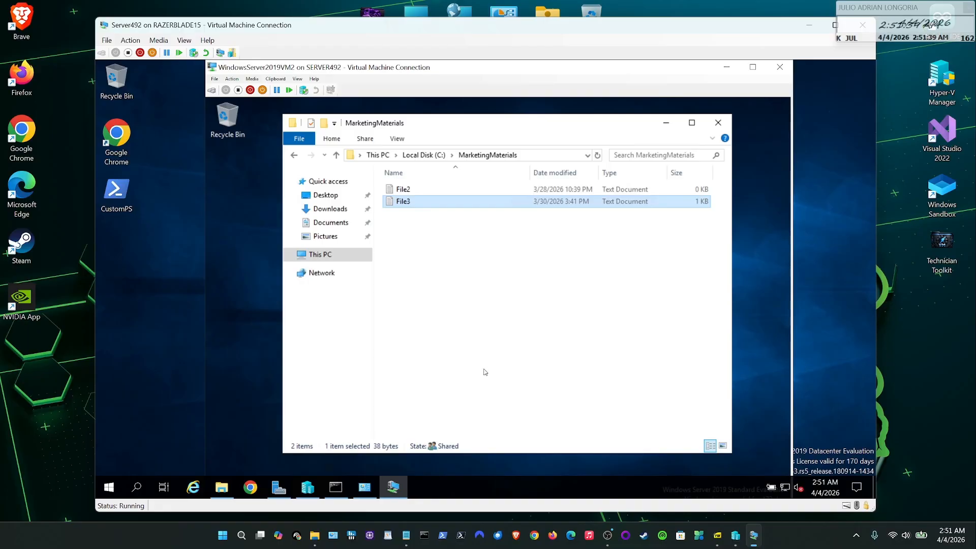
- Tick Hidden in File3's properties and apply it, leaving advanced attributes unchanged
click(222, 487)
right_click(394, 194)
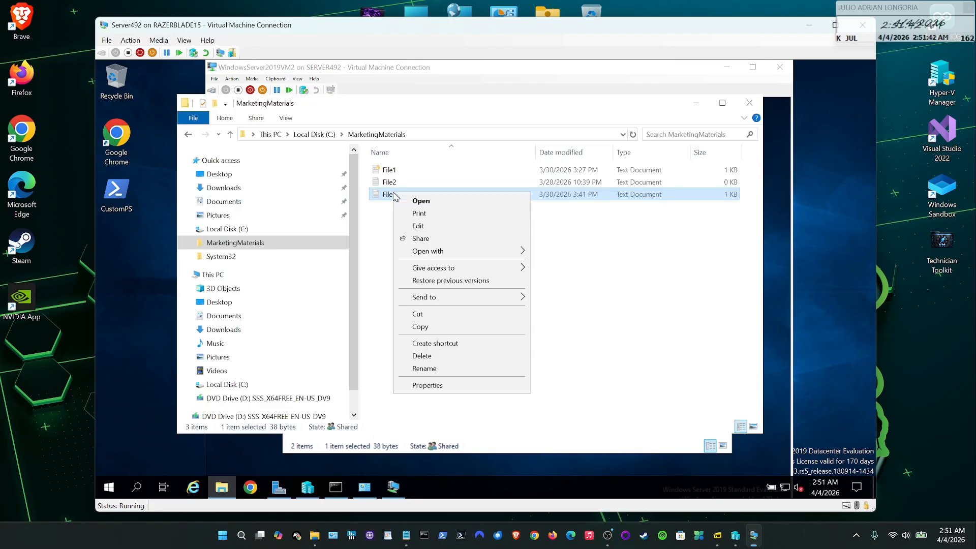
click(427, 385)
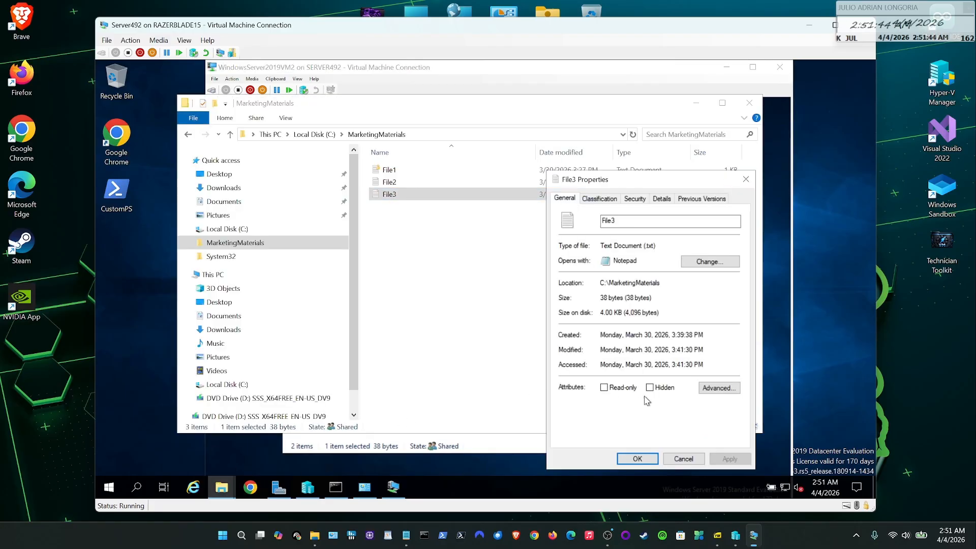
click(727, 390)
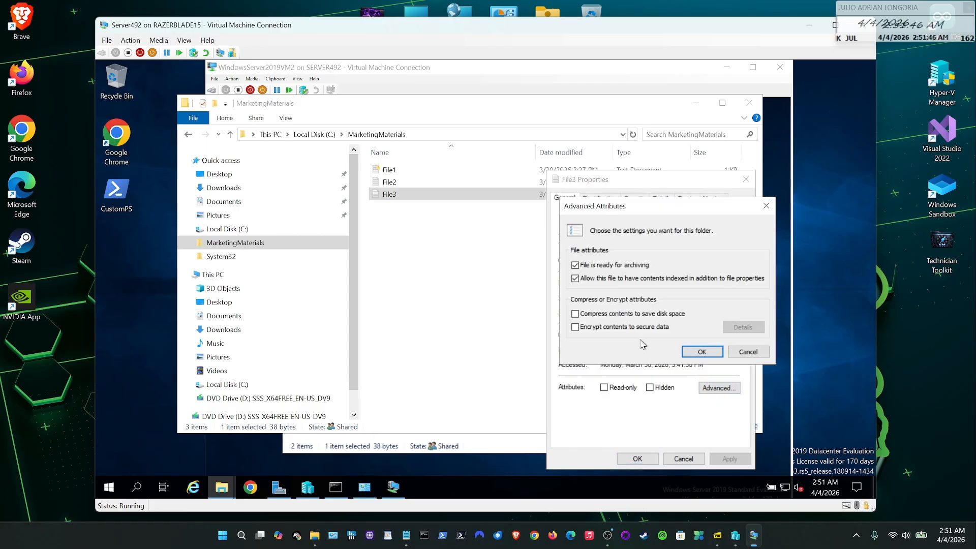
click(747, 352)
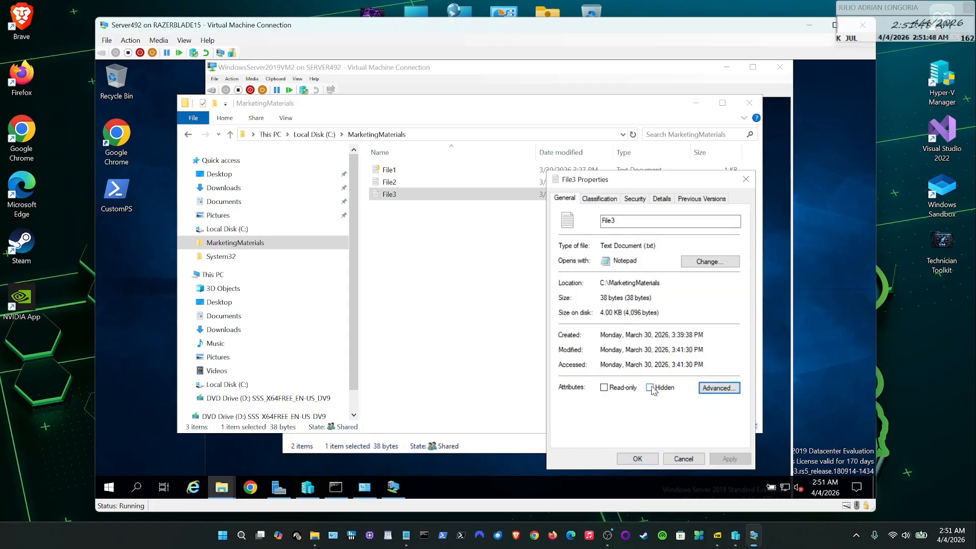
click(651, 388)
click(729, 459)
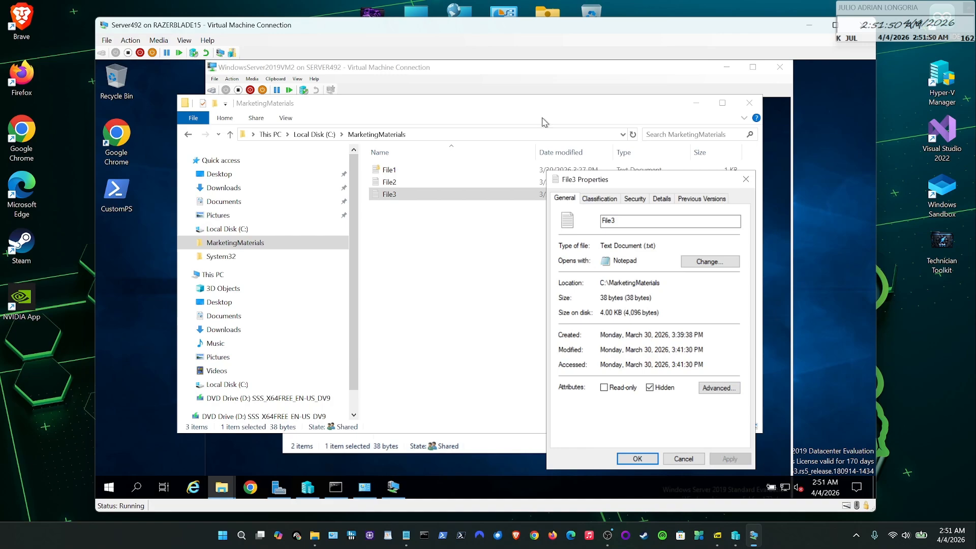
- Compare against VM2's listing, then return to the server's File3 in MarketingMaterials
click(528, 84)
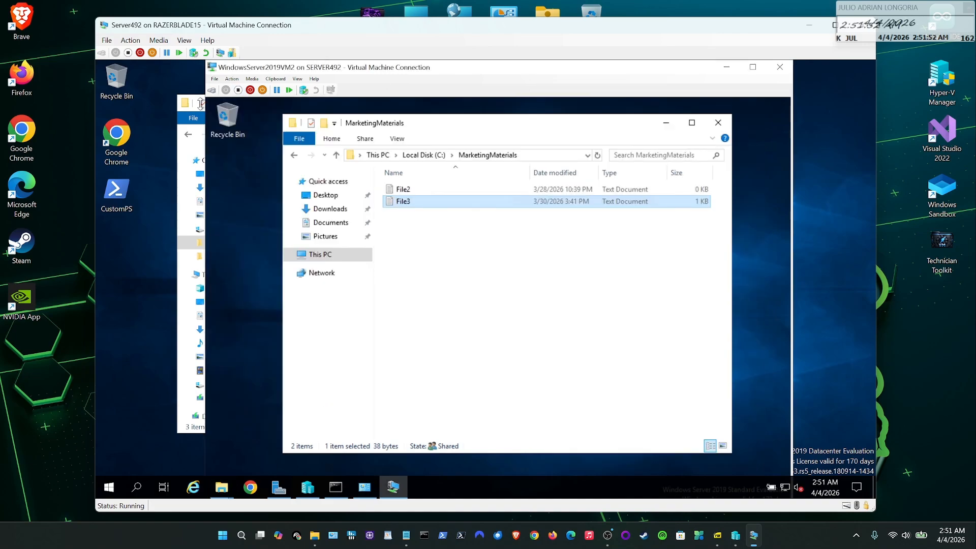
click(194, 431)
right_click(402, 190)
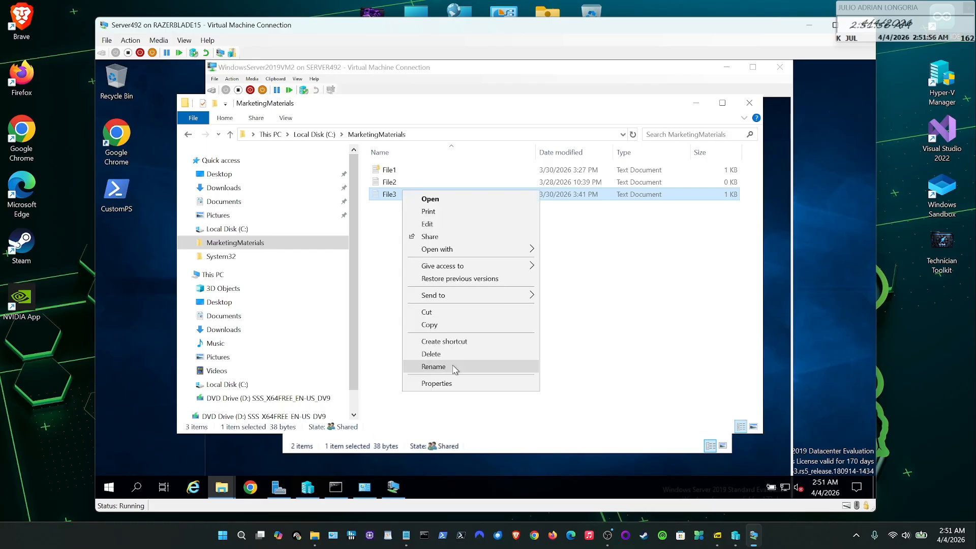
- Turn on Encrypt contents for File3 and choose Encrypt the file only
click(458, 384)
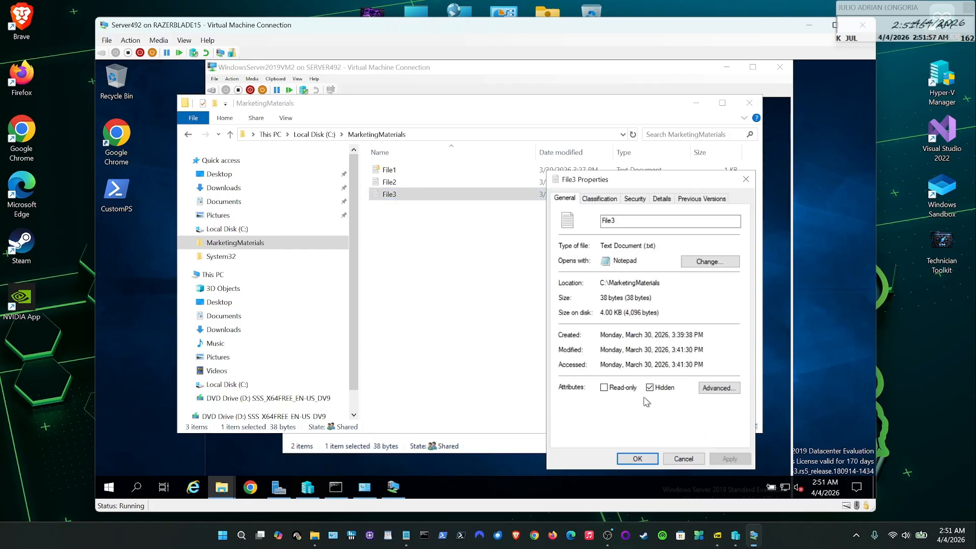
click(720, 387)
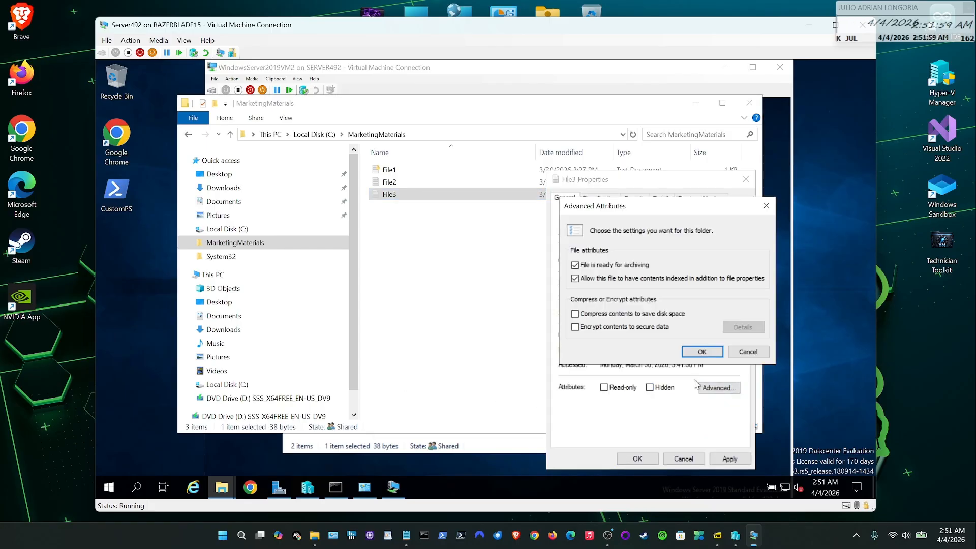
click(574, 327)
click(702, 352)
click(653, 461)
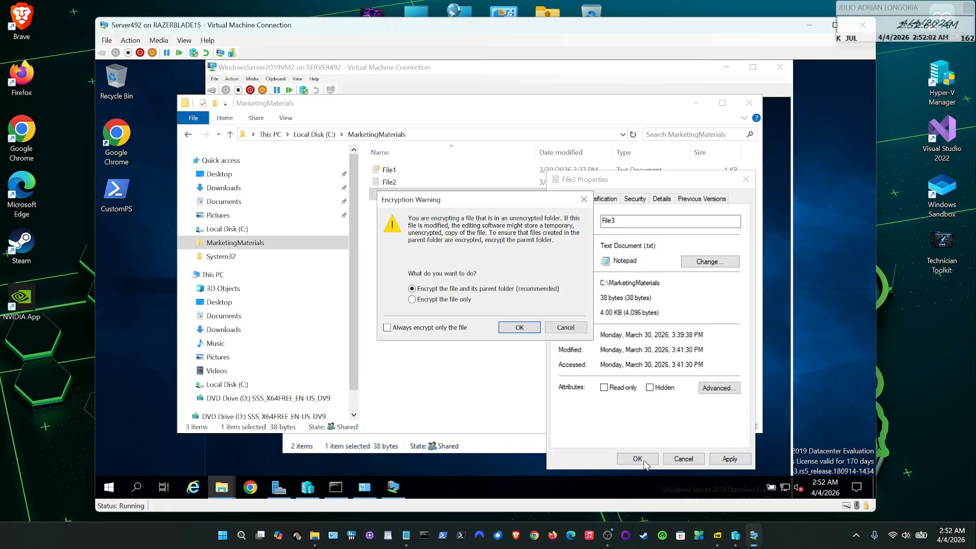
click(411, 300)
click(519, 327)
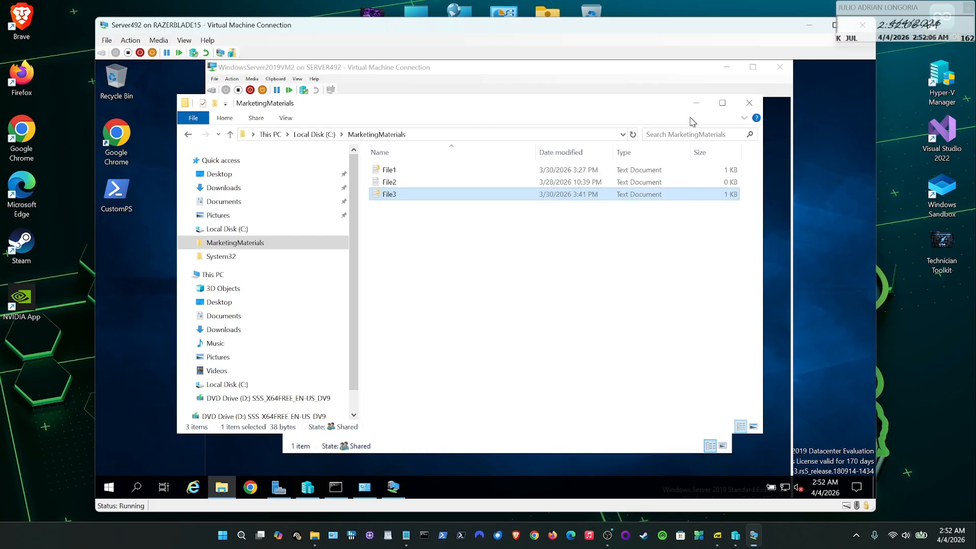
- Minimize the server's Explorer to see VM2's MarketingMaterials listing only File2
click(696, 103)
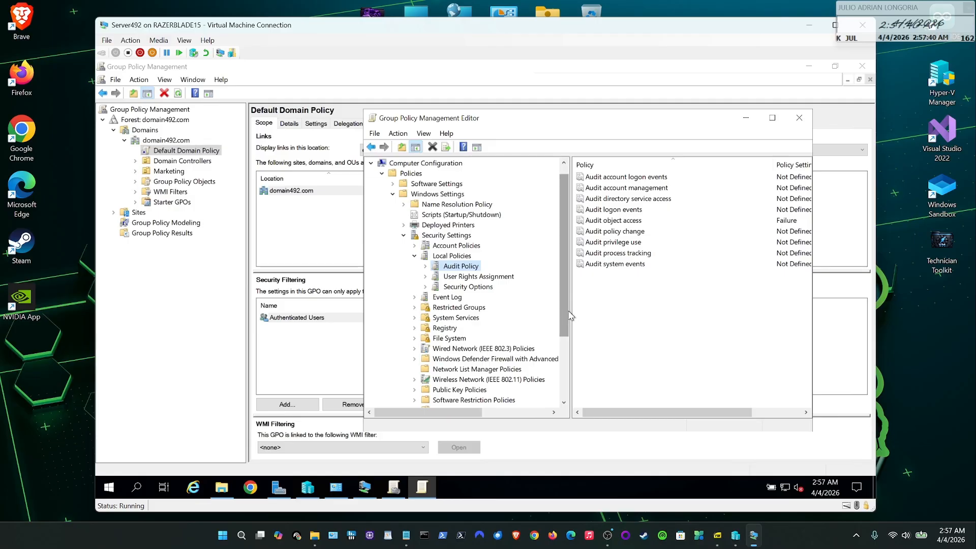
- Widen the policy pane to read Audit object access set to Failure
drag(569, 313, 488, 309)
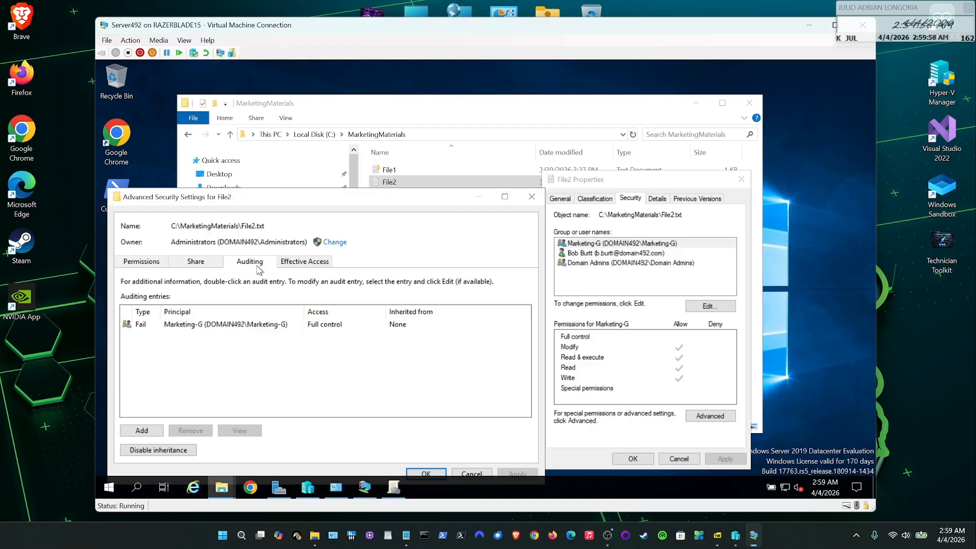
- Open Marketing-G's Fail auditing entry on File2, keep the type as Fail, and cancel
click(214, 327)
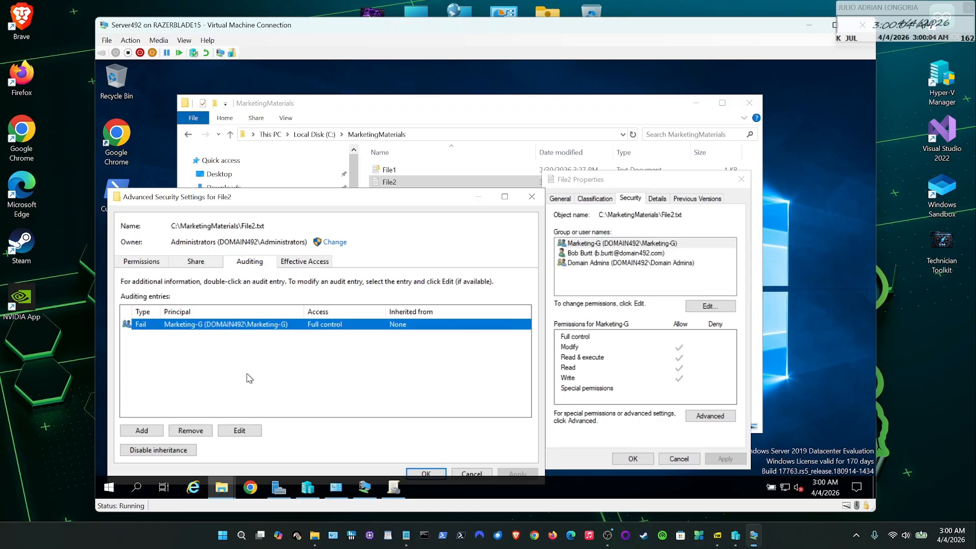
click(239, 431)
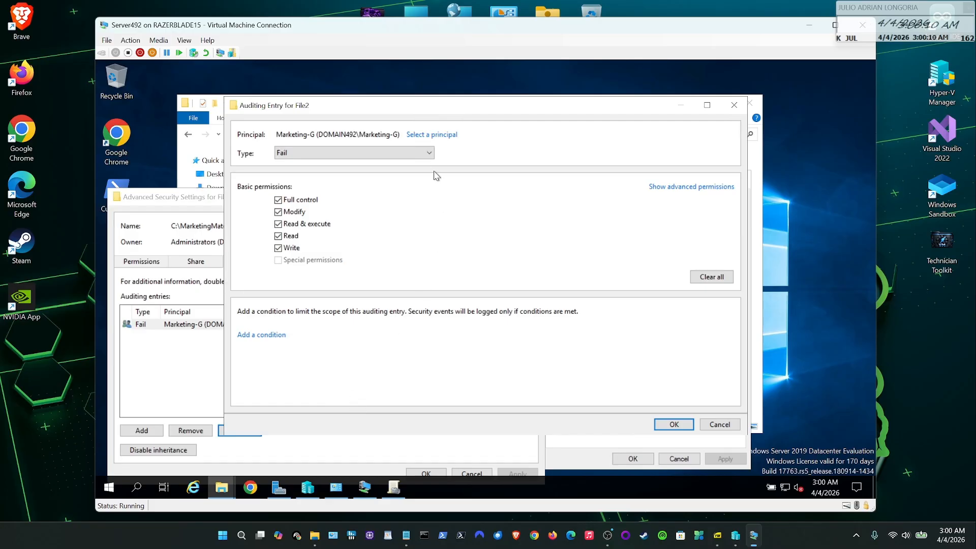
click(431, 155)
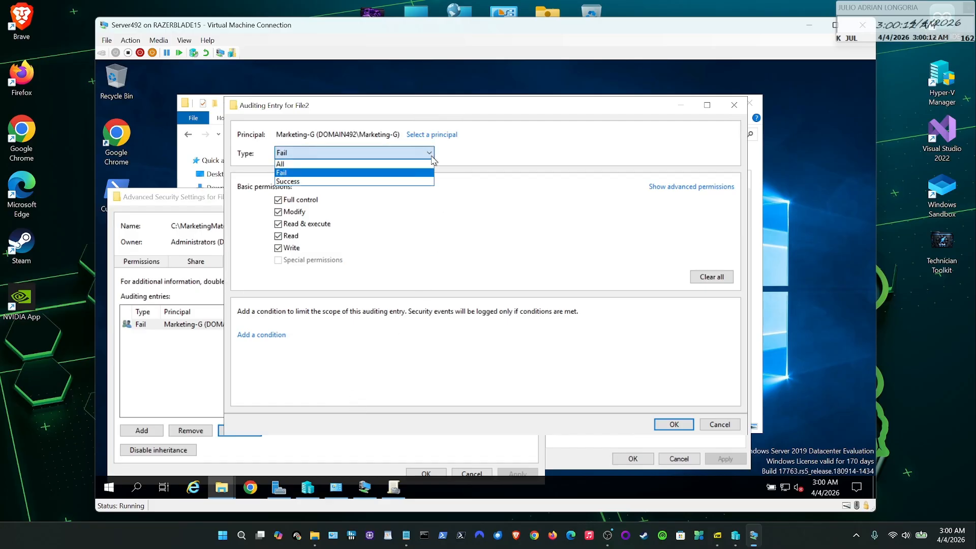
click(283, 173)
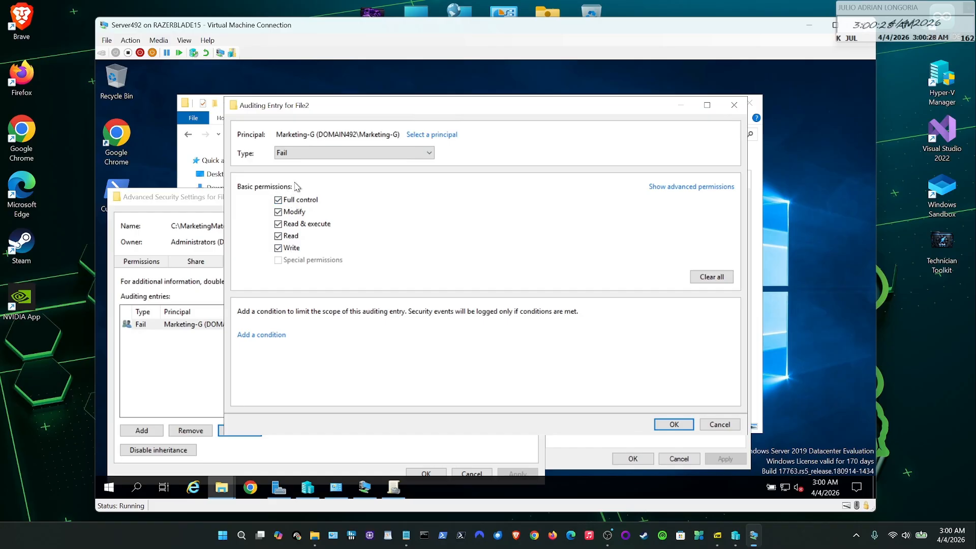
click(719, 426)
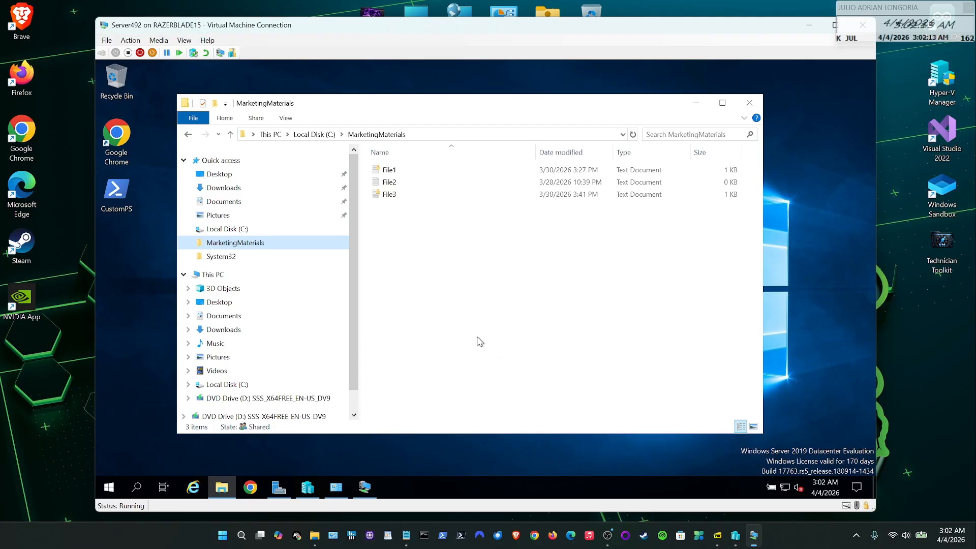
- Tick Hidden under File3's Attributes, apply it, and return to the MarketingMaterials window
right_click(389, 195)
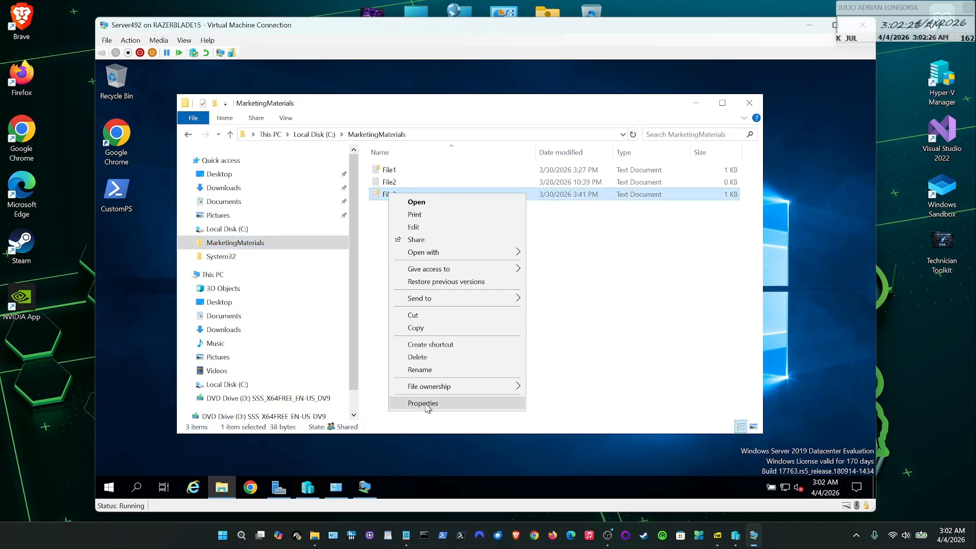
click(425, 405)
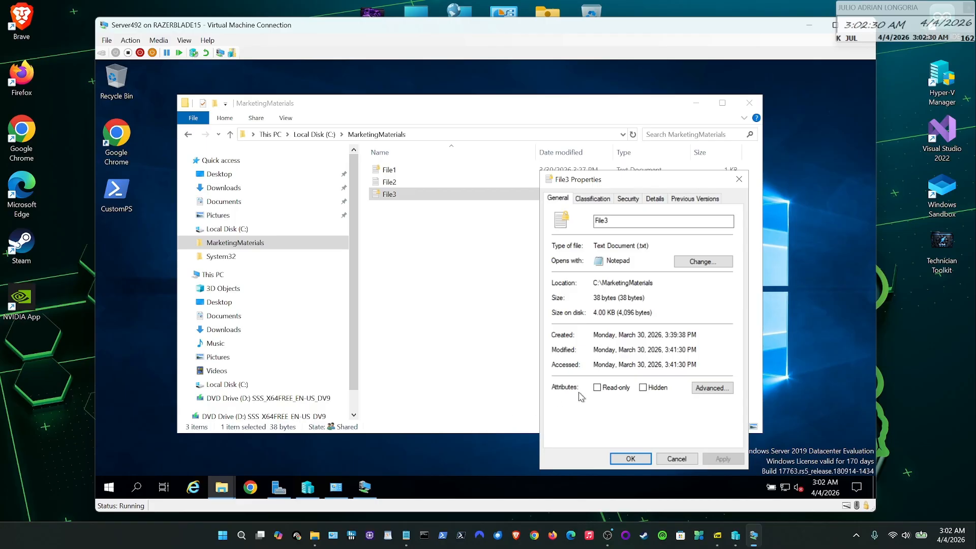
click(642, 387)
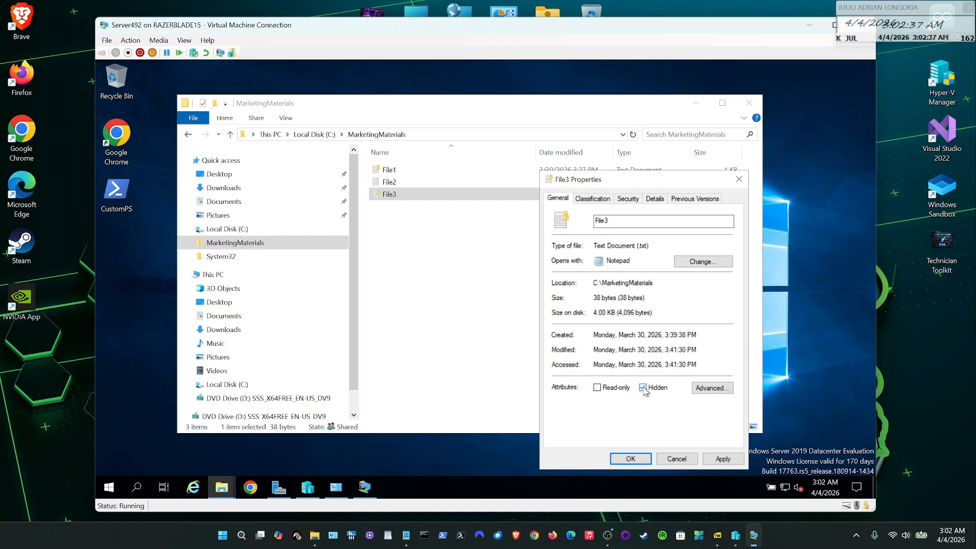
click(720, 460)
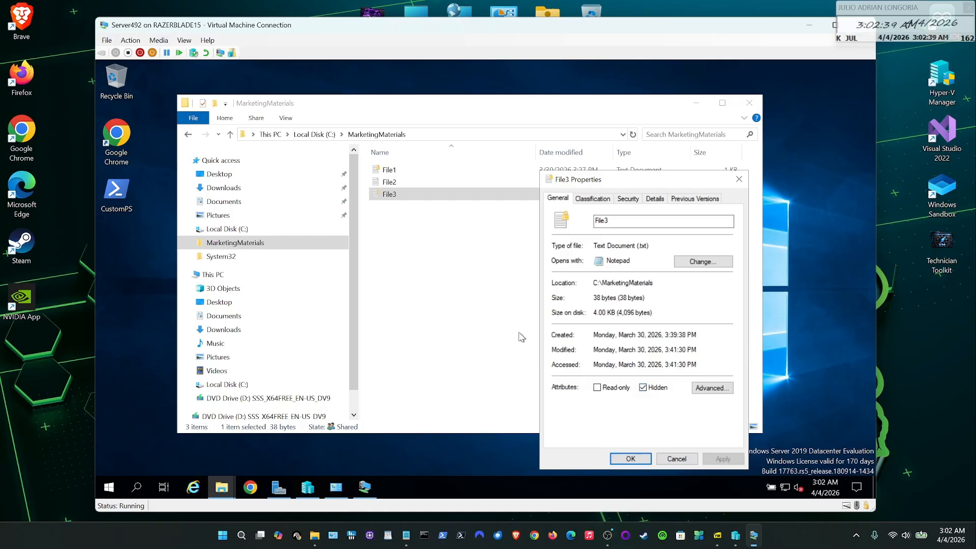
click(443, 277)
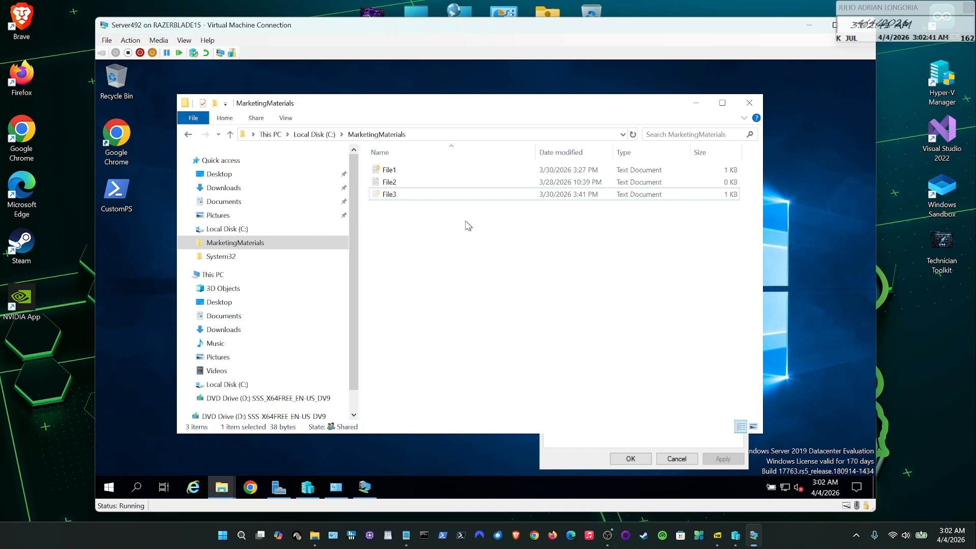
- Turn Hidden items off to confirm File3 disappears, turn them back on, then select File3
click(287, 118)
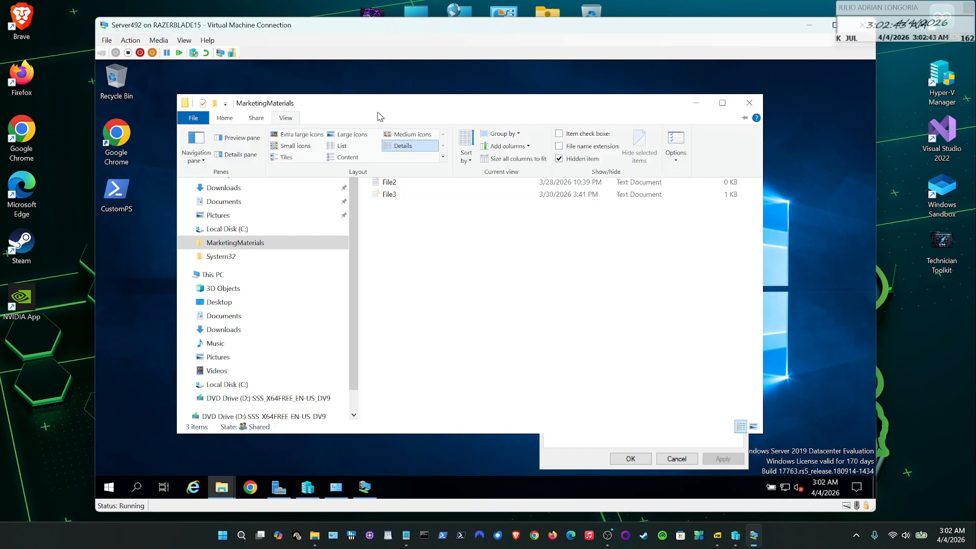
click(559, 159)
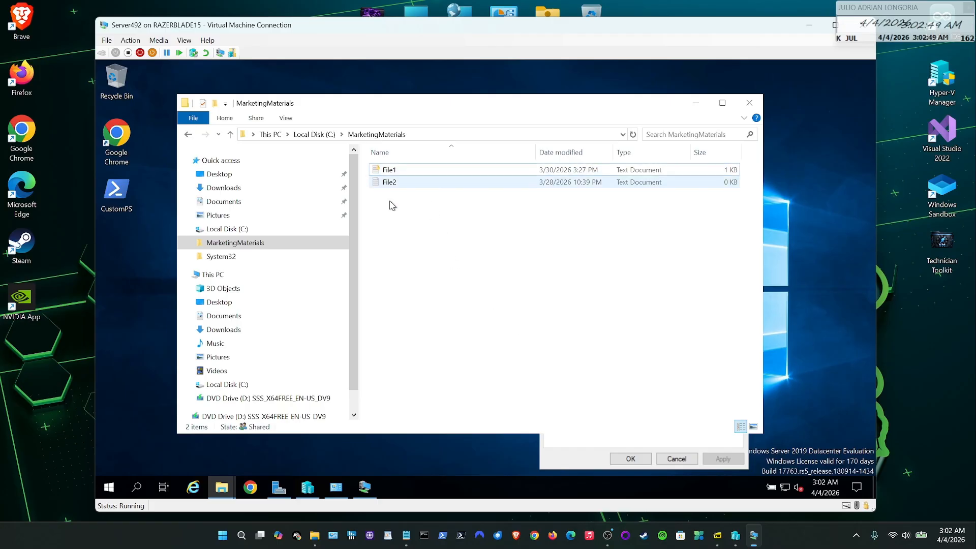
click(292, 119)
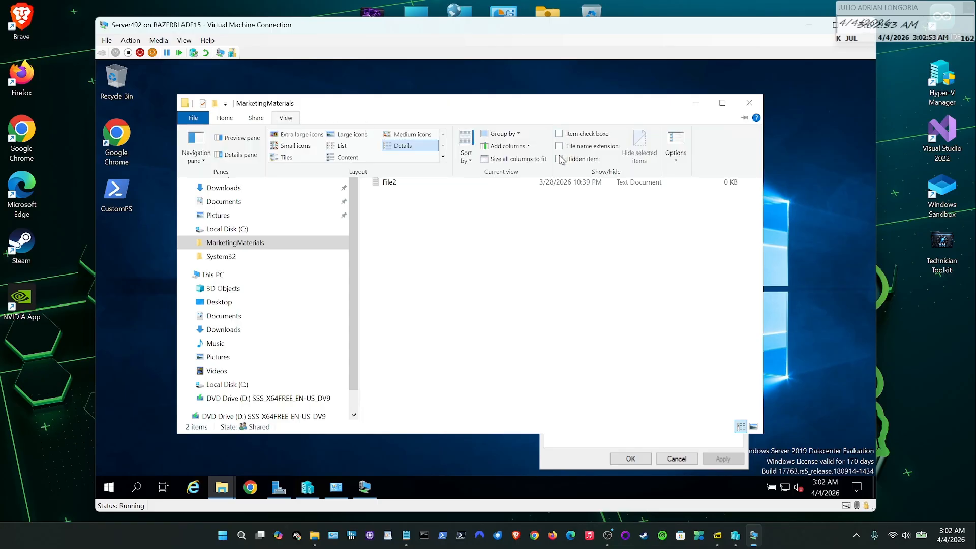
click(556, 211)
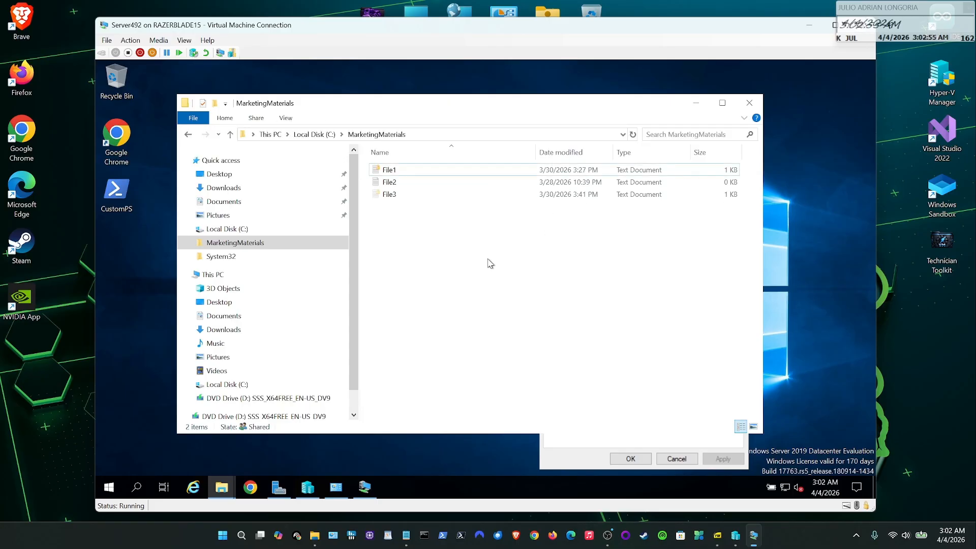
click(387, 195)
right_click(385, 196)
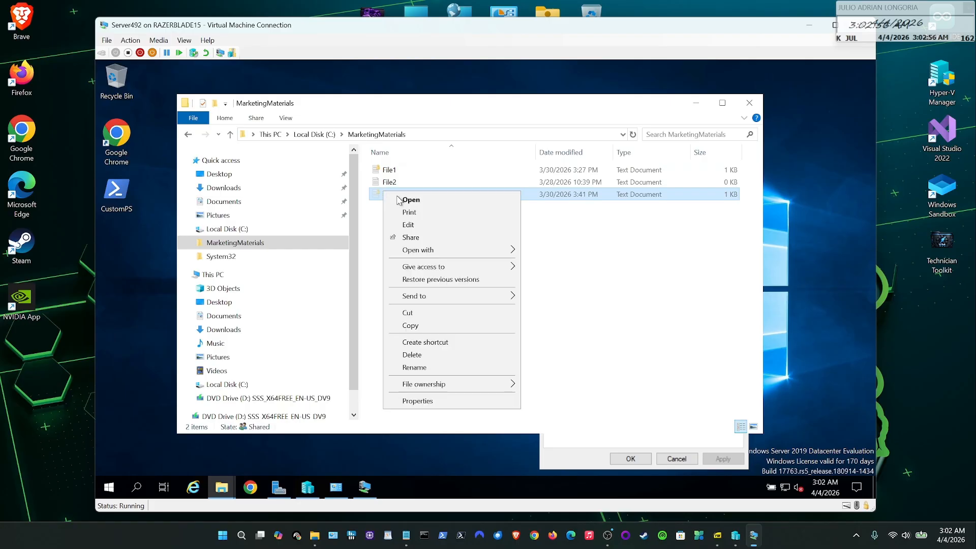
- Clear File3's Hidden attribute in its Properties, apply it, and open File3 in Notepad
click(451, 402)
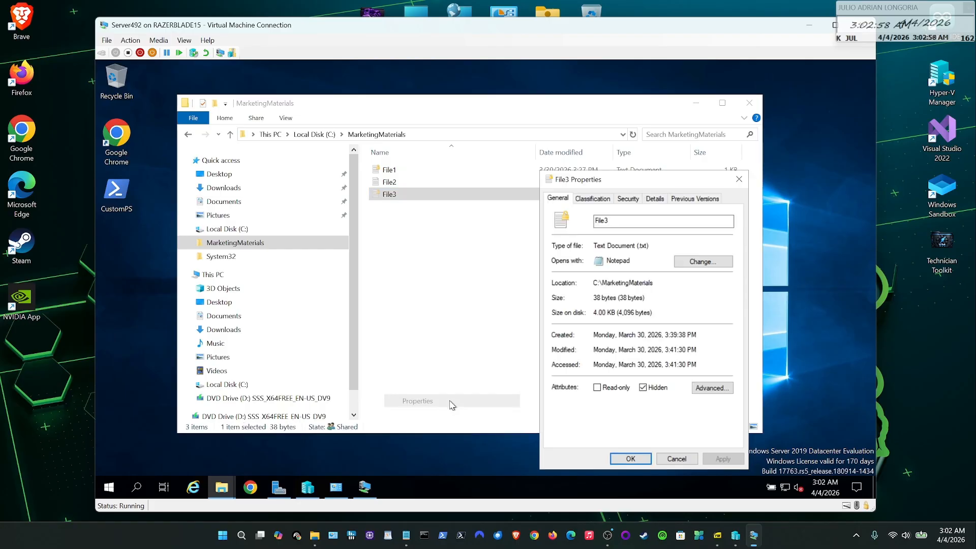
click(644, 388)
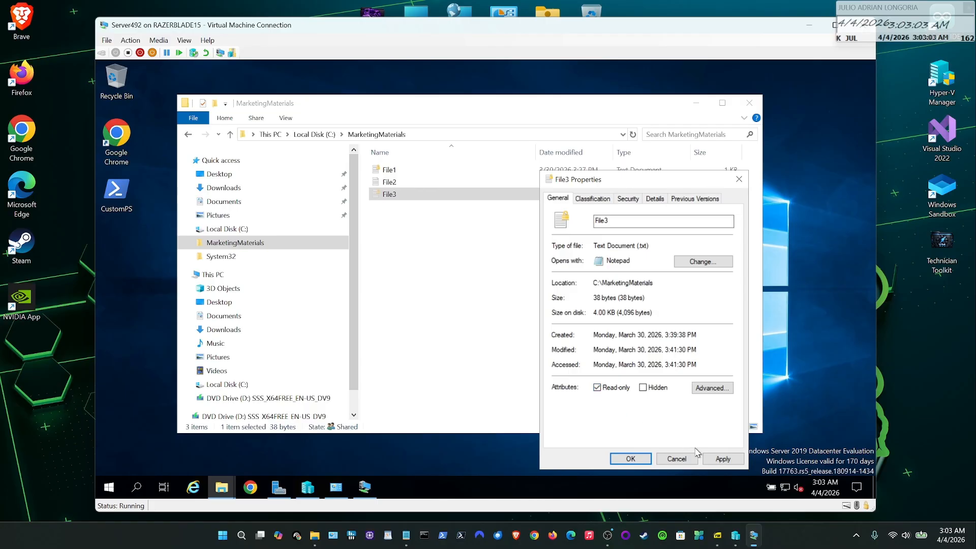
click(721, 460)
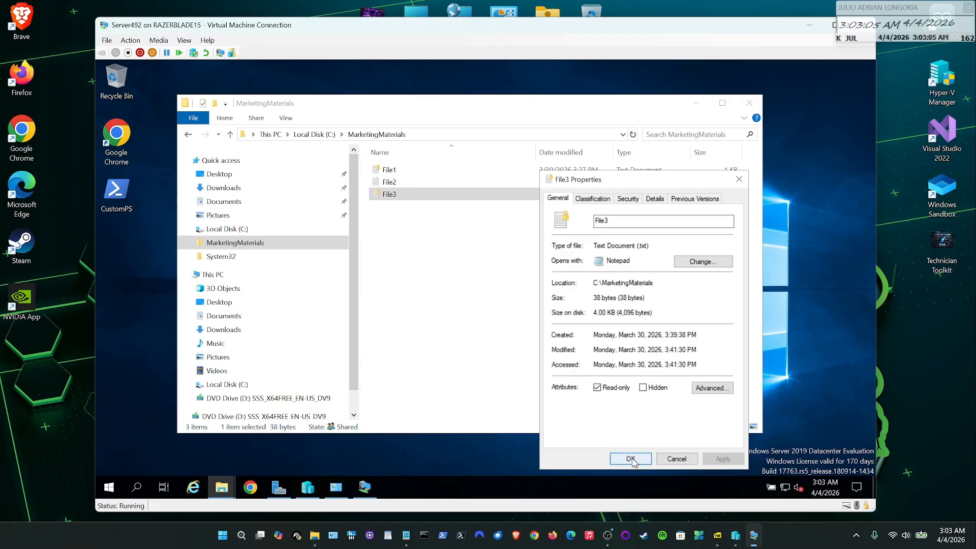
key(Return)
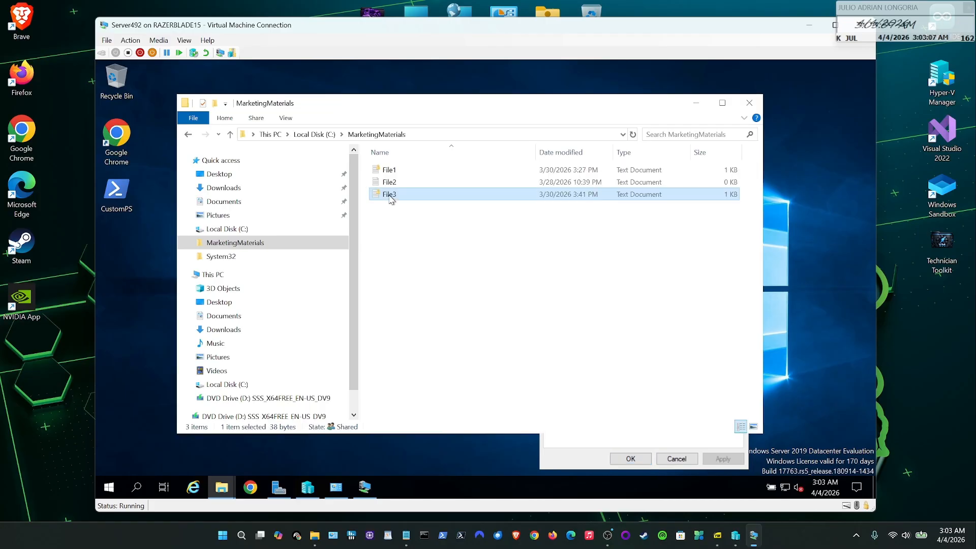
double_click(391, 195)
- Append the date 'April 4, 2026' to File3's text in Notepad
click(372, 212)
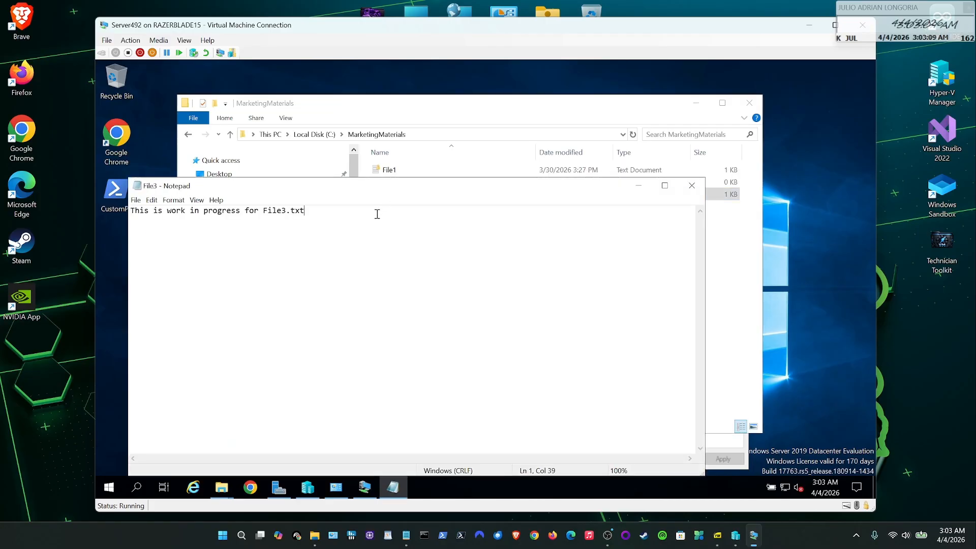
drag(462, 191, 483, 177)
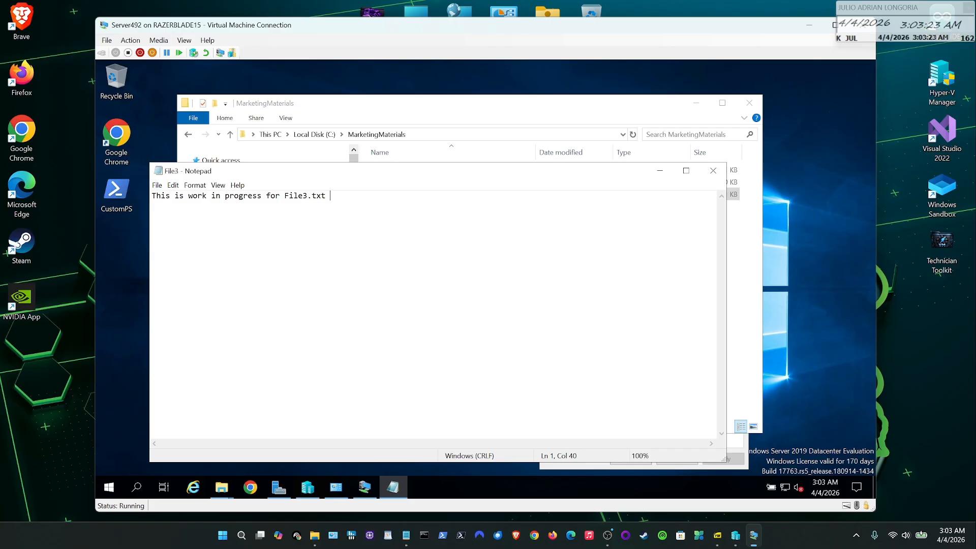
text(April 4, 2026)
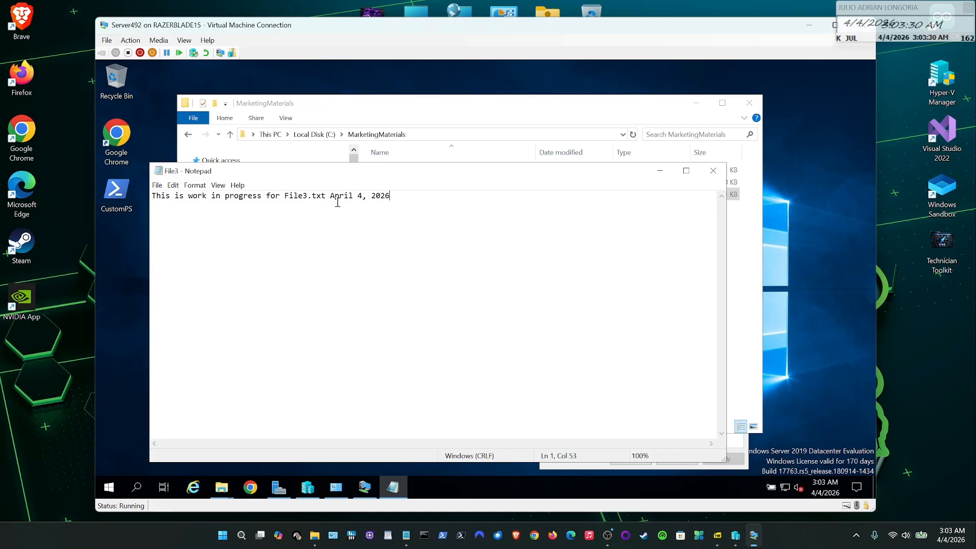
- Try saving the edit over read-only File3 with Save As, then close Notepad
click(157, 185)
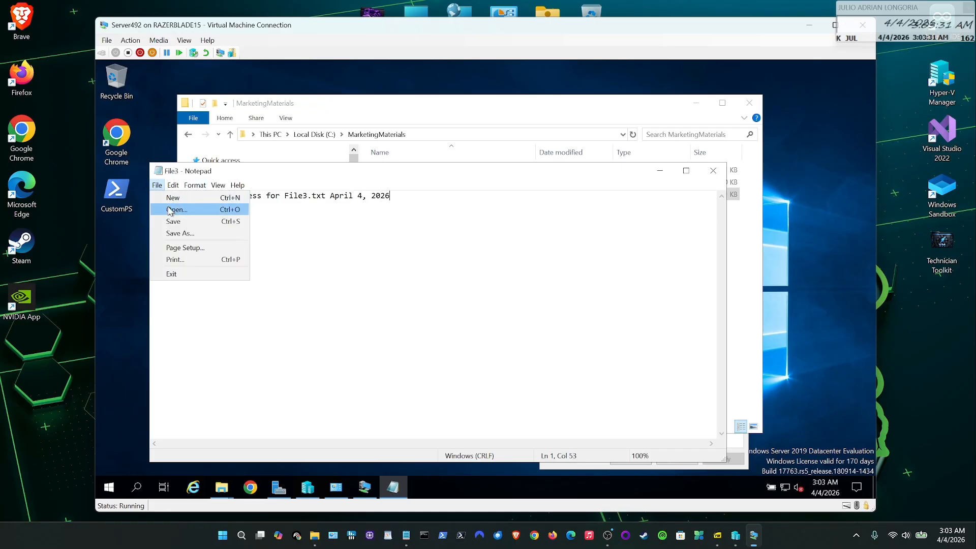
click(171, 223)
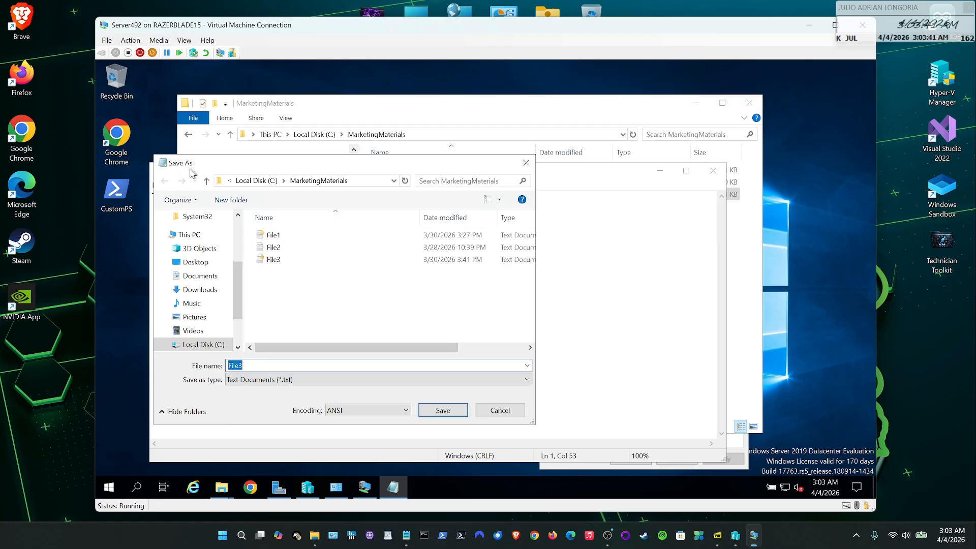
drag(216, 168, 492, 192)
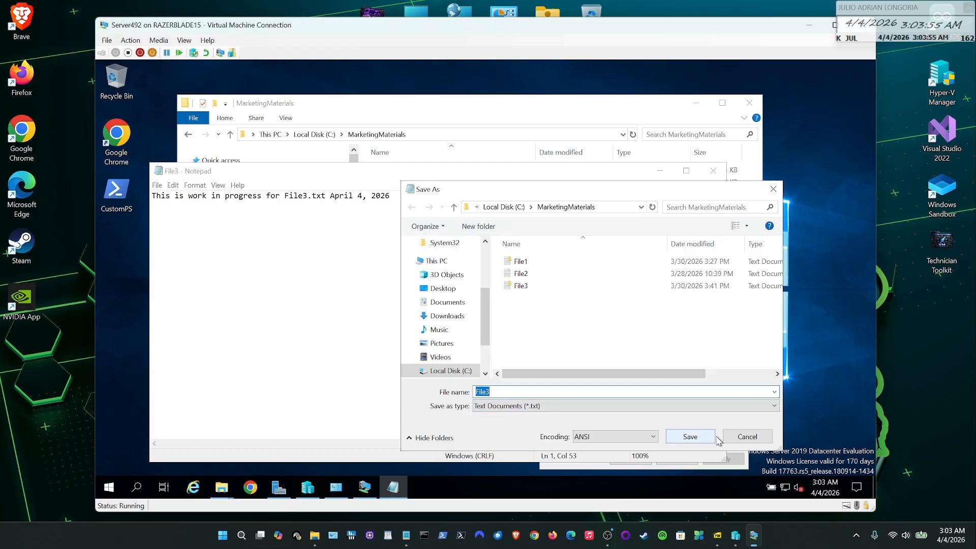
click(745, 438)
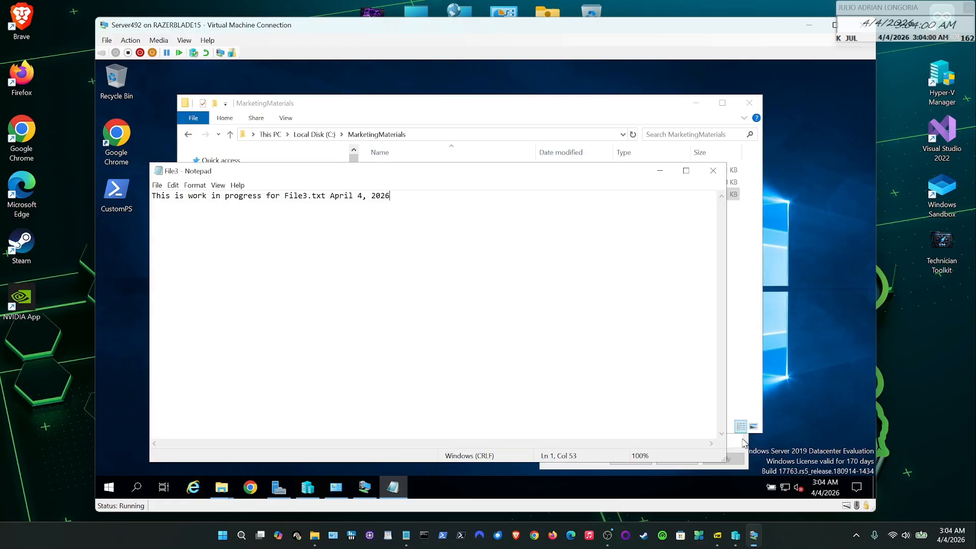
click(712, 171)
- Discard the unsaved Notepad edit and clear File3's Read-only attribute
click(505, 281)
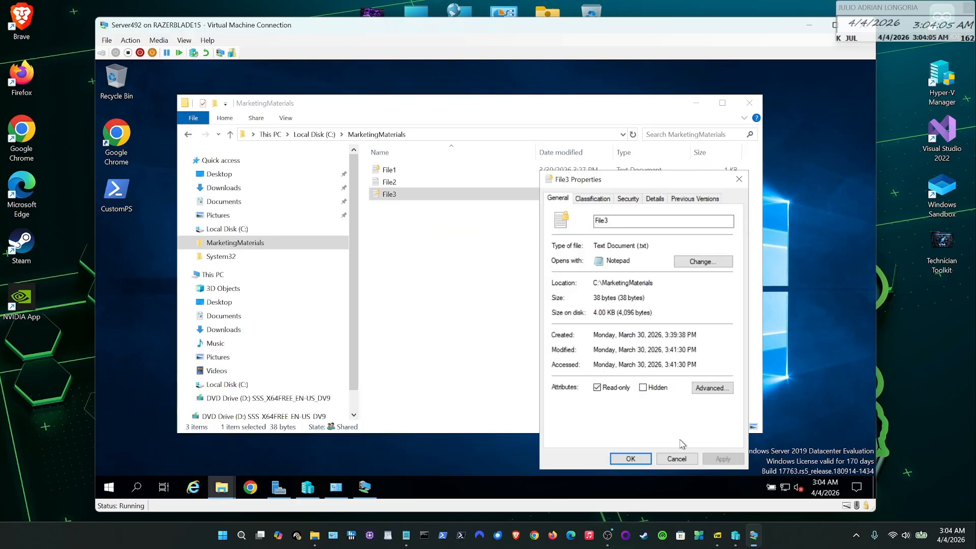
click(598, 388)
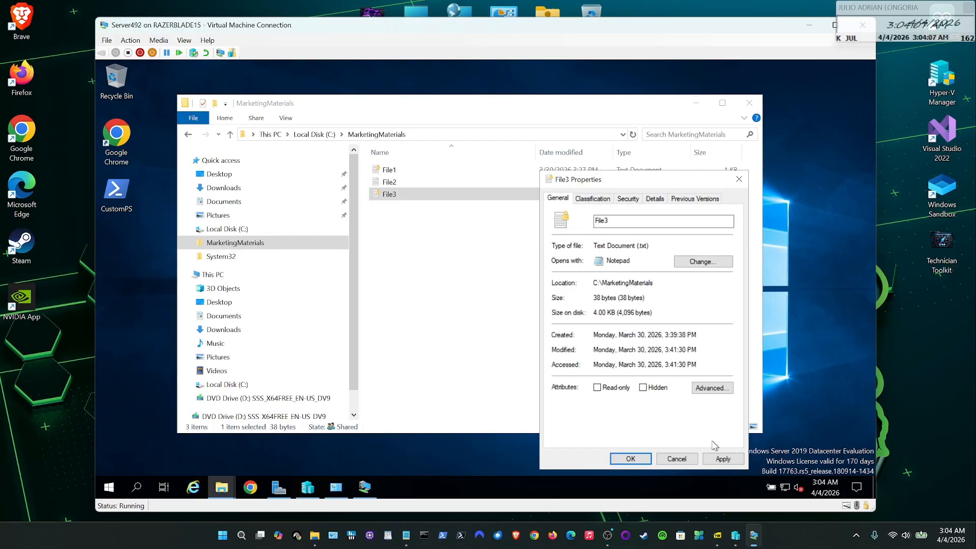
click(720, 459)
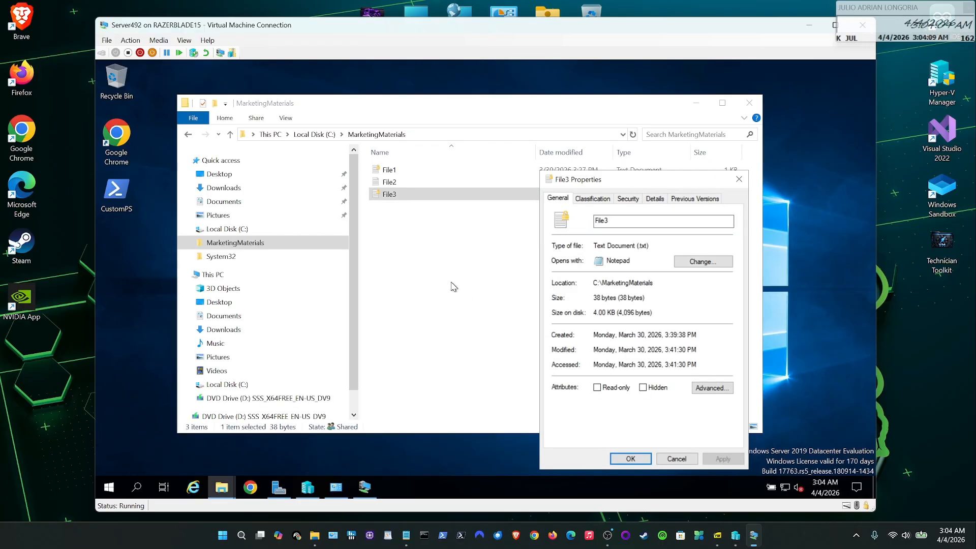
- Add the date April 4, 2026 to File3 in Notepad and save it
double_click(391, 195)
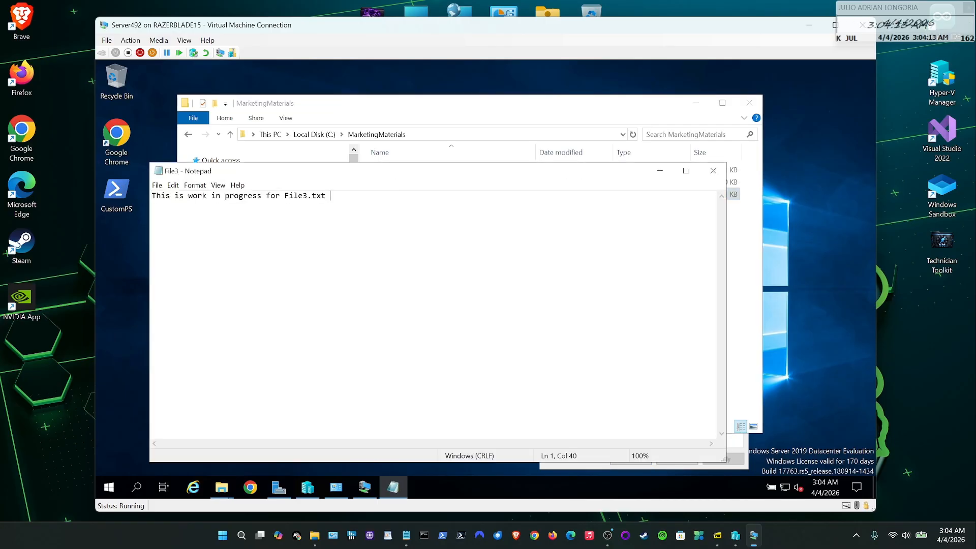
text(April )
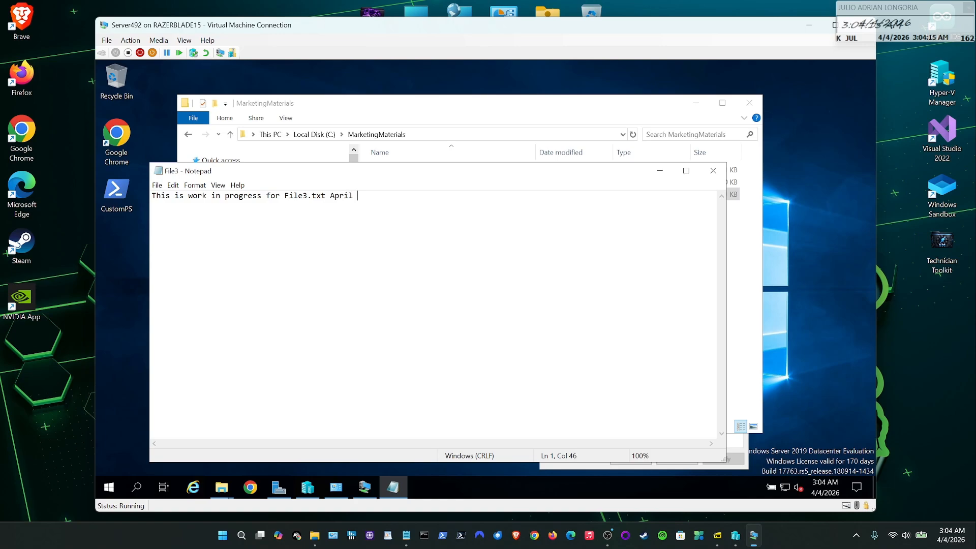
text(4, 2026)
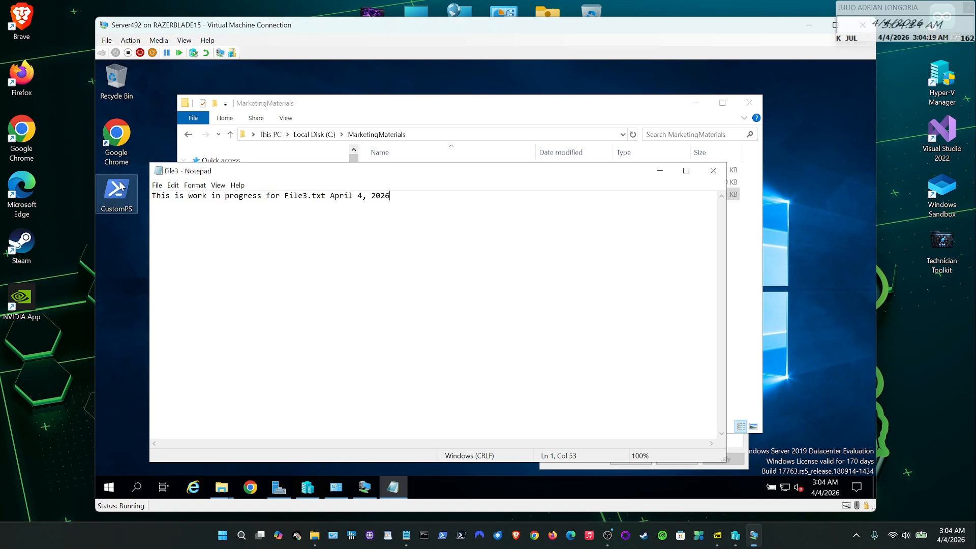
click(158, 186)
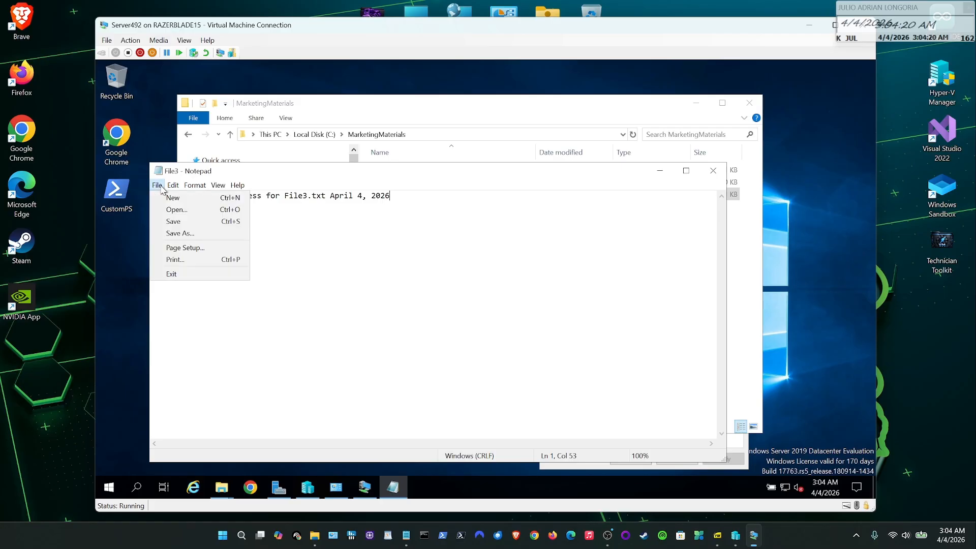
click(174, 222)
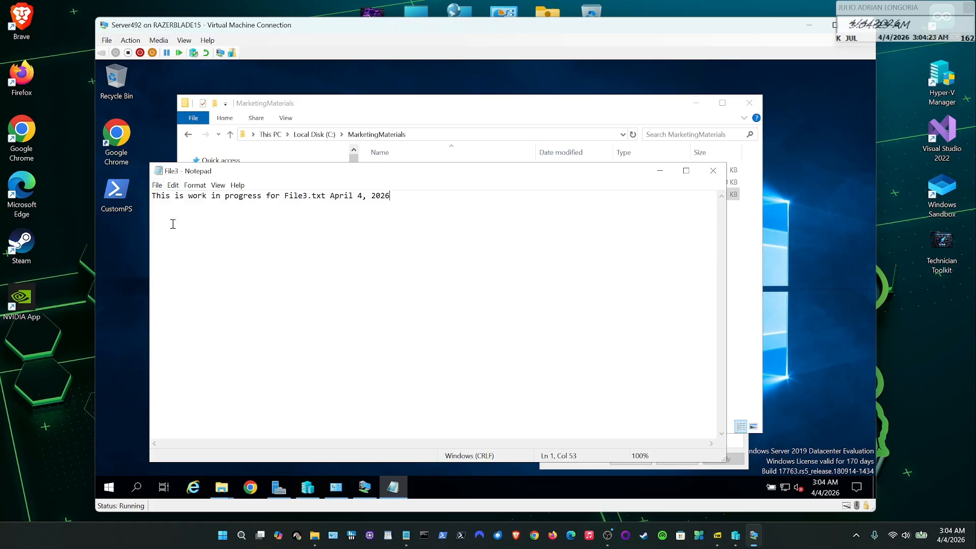
click(713, 170)
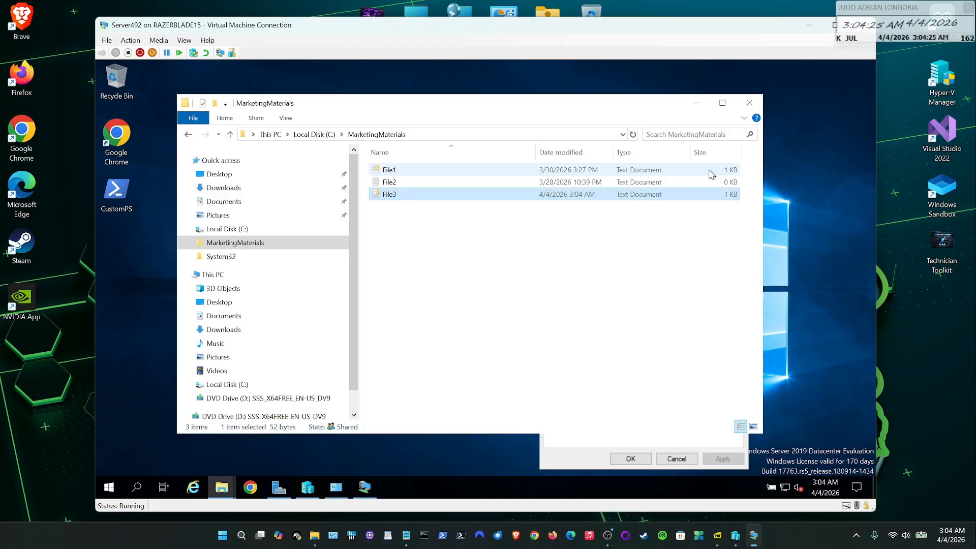
- Reopen File3 to verify the saved date, then close it and return to its Properties
double_click(395, 198)
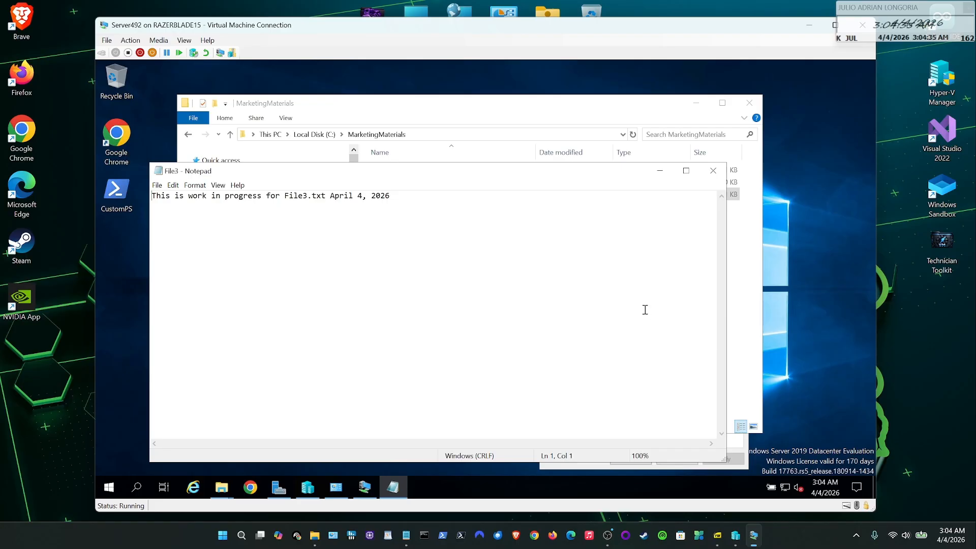
click(718, 175)
click(642, 447)
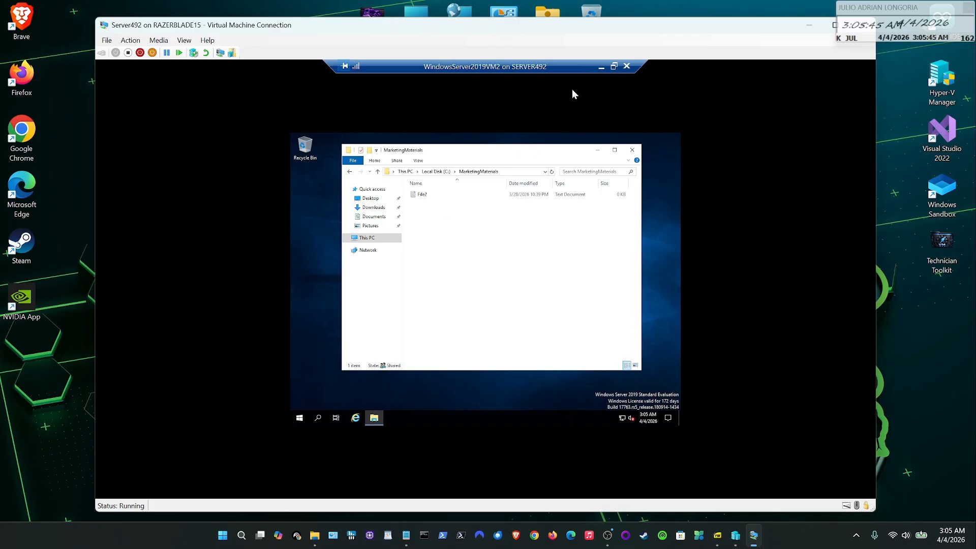
- Minimise the second VM and open File3's Properties on Server492
click(613, 66)
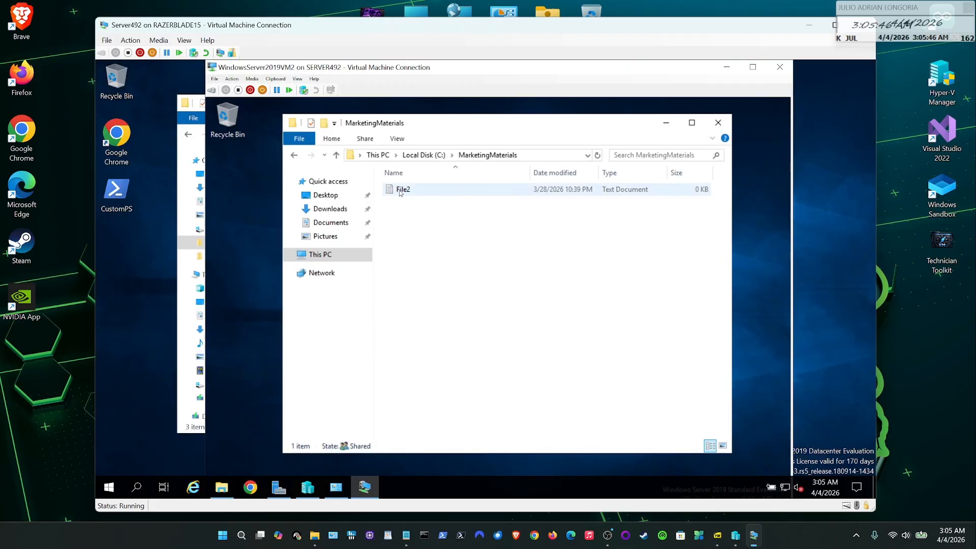
click(162, 154)
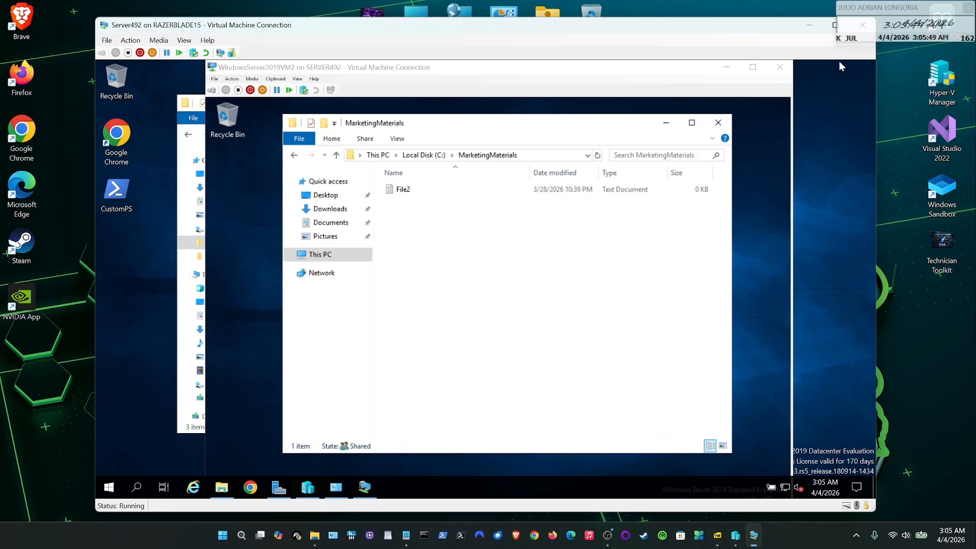
click(726, 67)
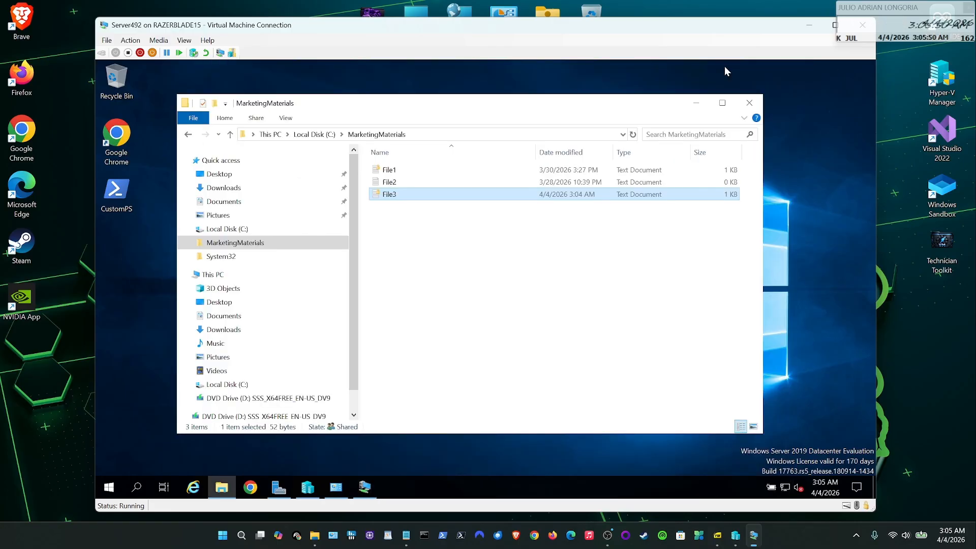
right_click(401, 196)
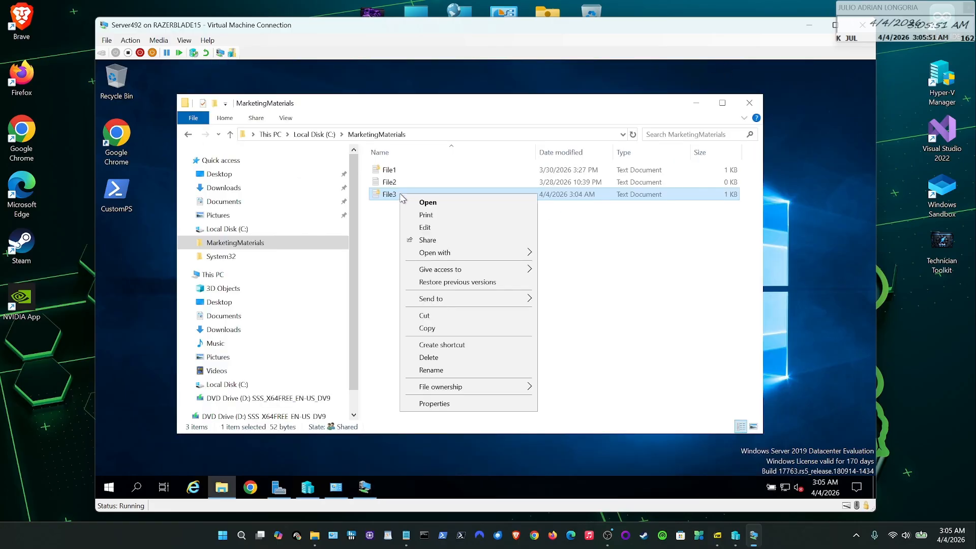
click(456, 405)
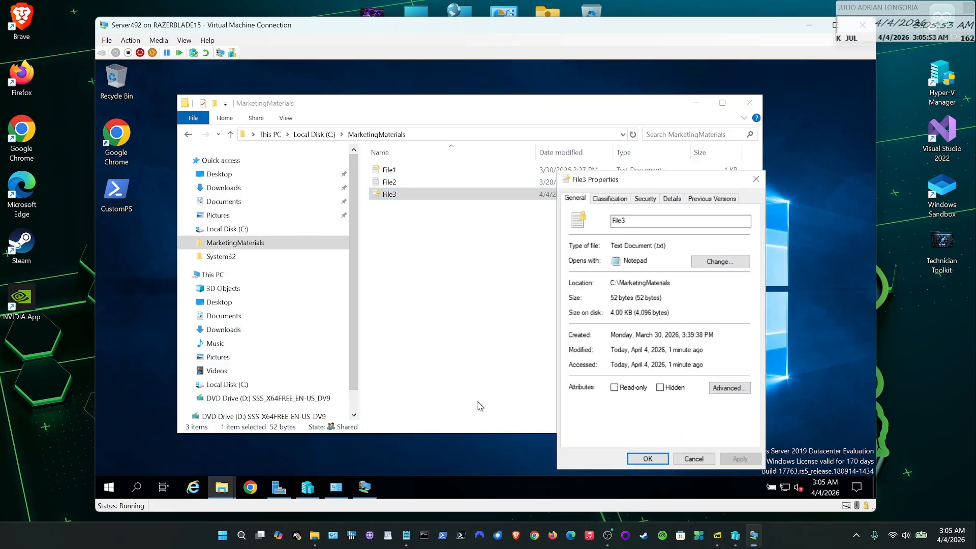
- Keep File3 unencrypted in Advanced attributes, mark it Read-only, and apply the change
click(732, 395)
click(585, 327)
click(585, 327)
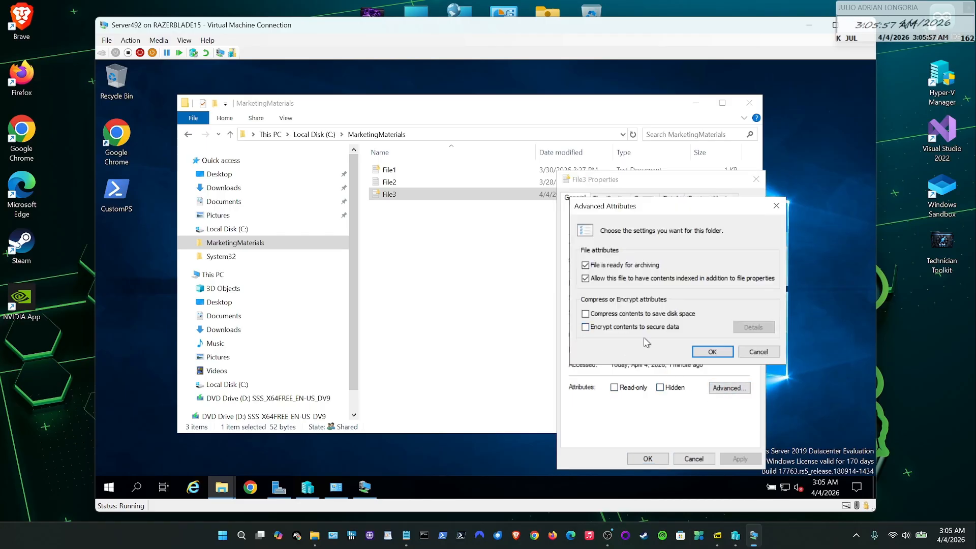
click(712, 352)
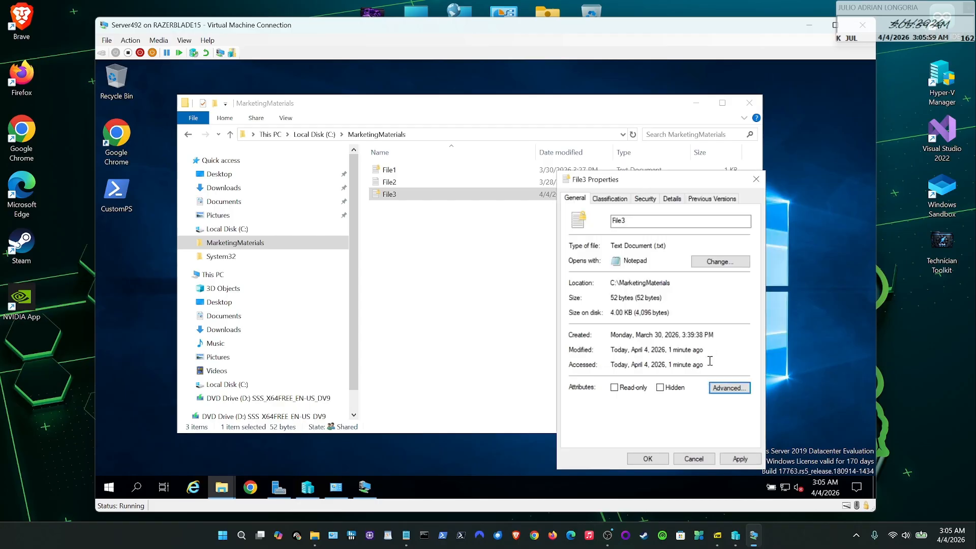
click(615, 388)
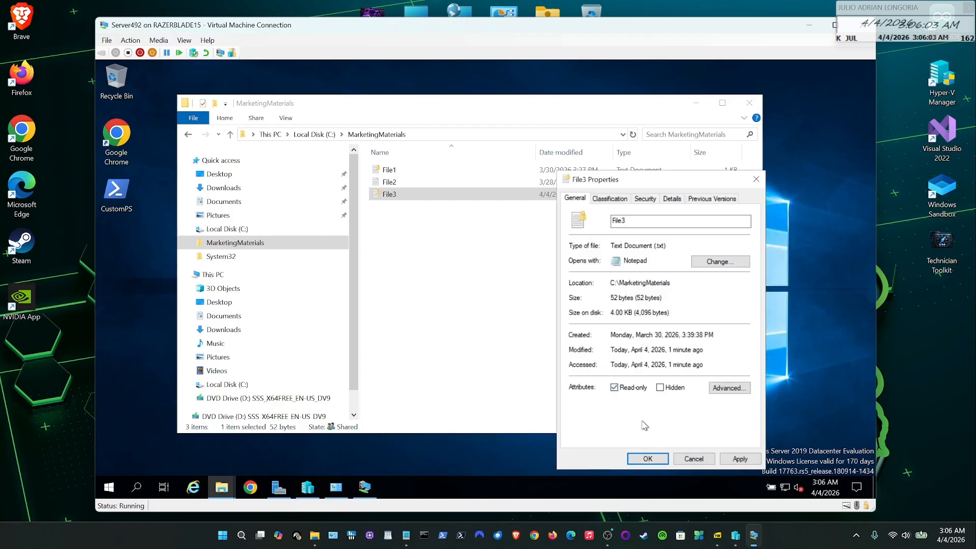
click(740, 459)
click(648, 459)
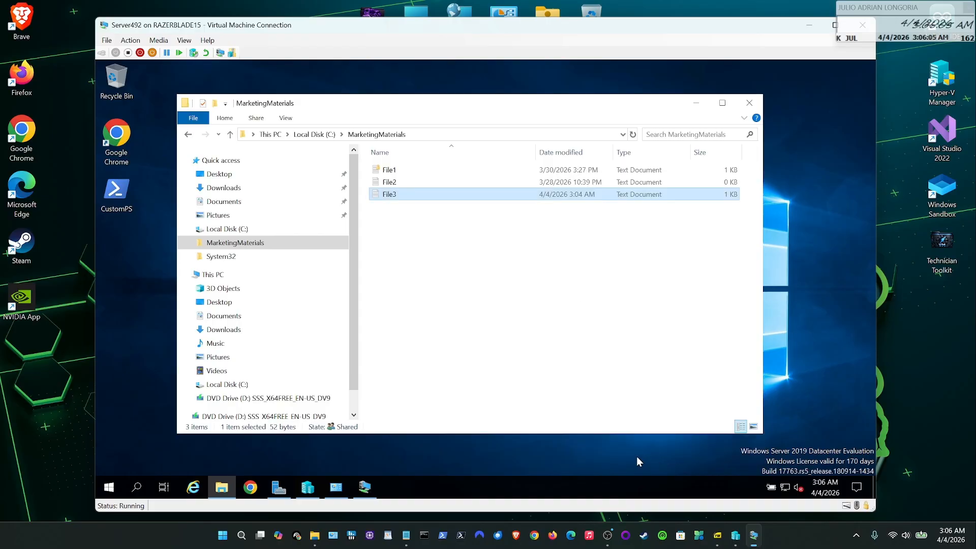
- On the second VM, open File3 and add a new line with a person's name
click(364, 487)
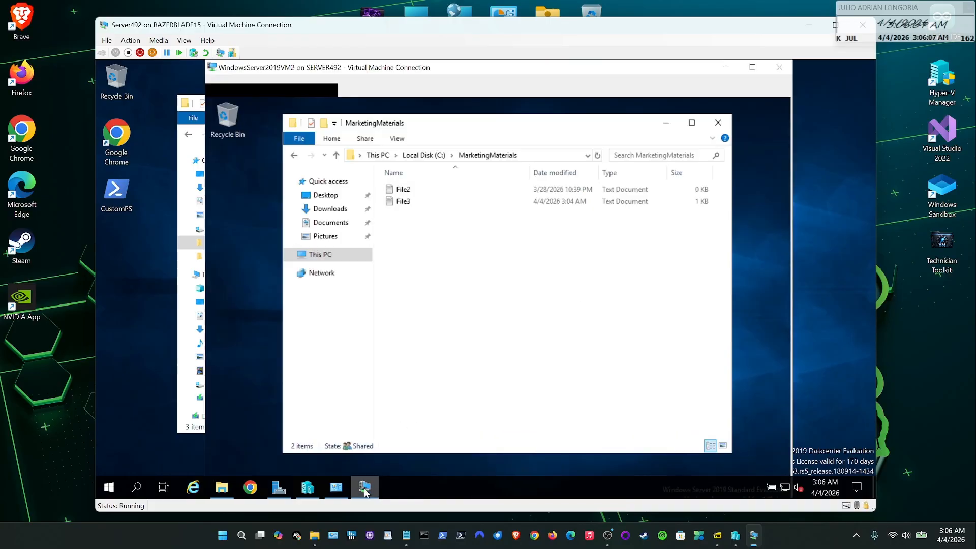
double_click(401, 203)
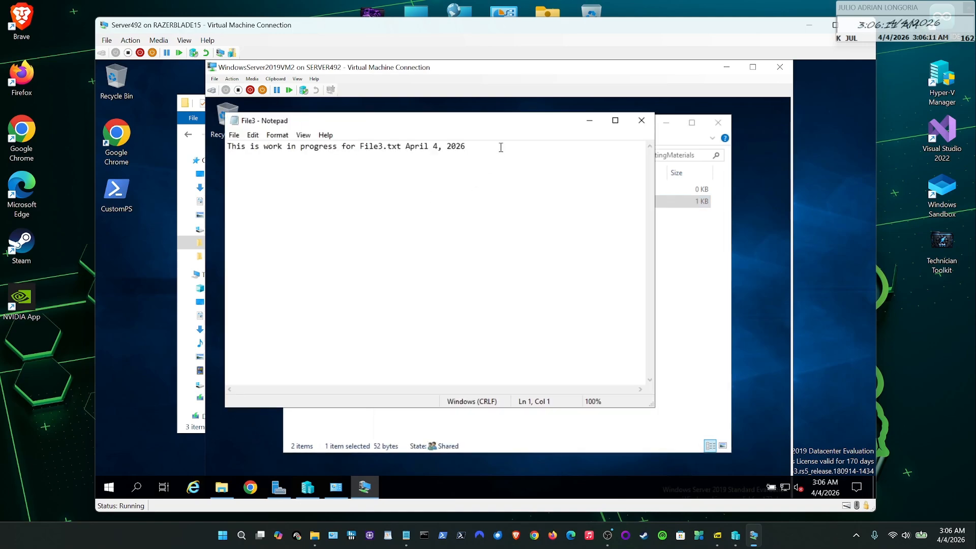
key(Return)
key(Return)
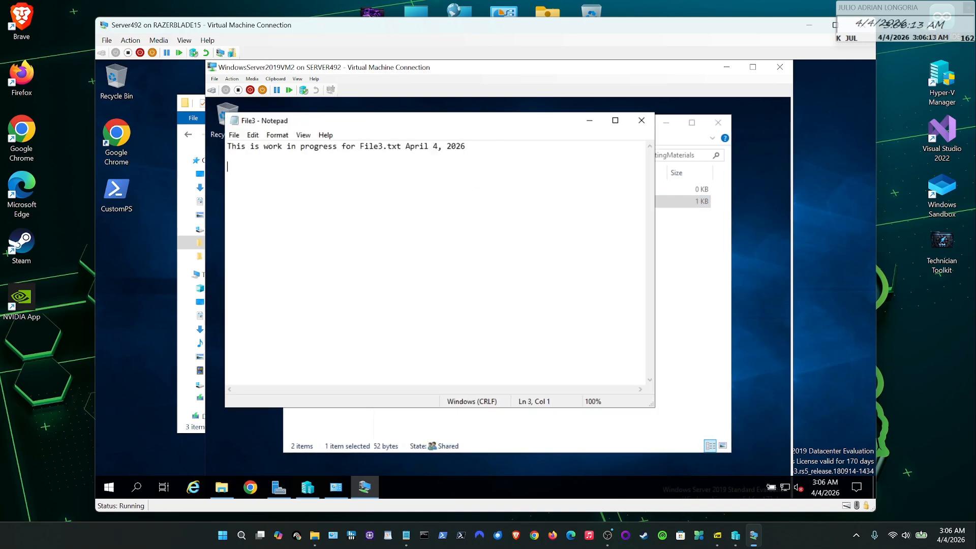
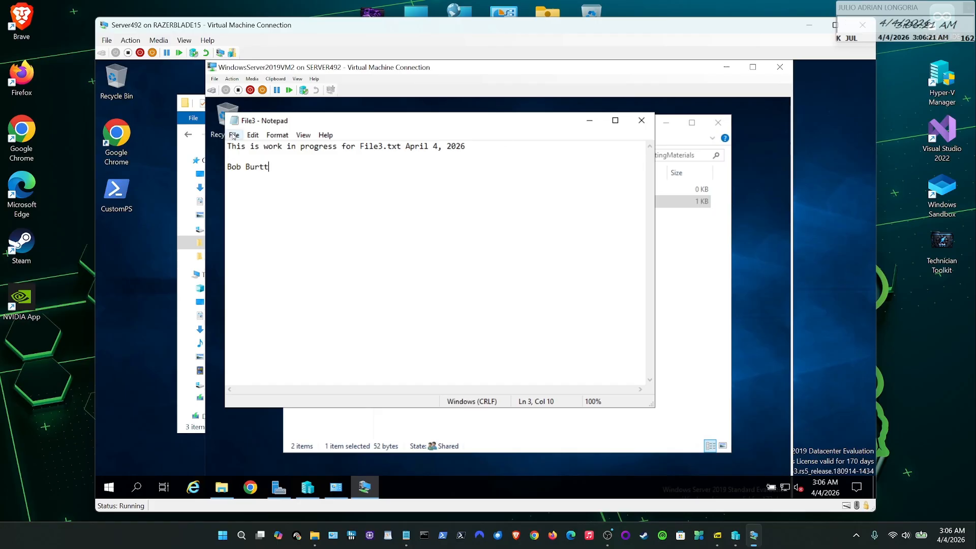
- Attempt to save File3 from Notepad and move the Save As dialog aside
click(234, 135)
click(249, 176)
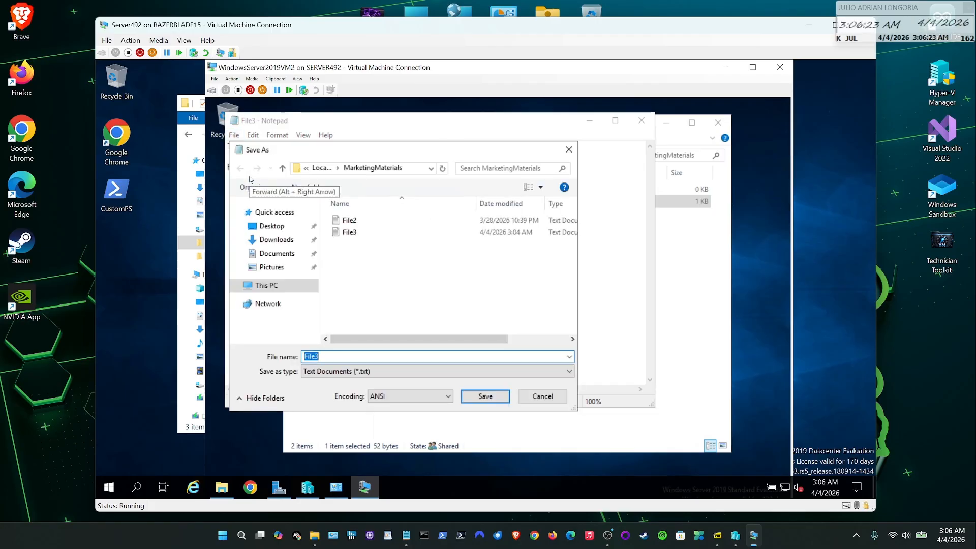
drag(311, 150, 442, 161)
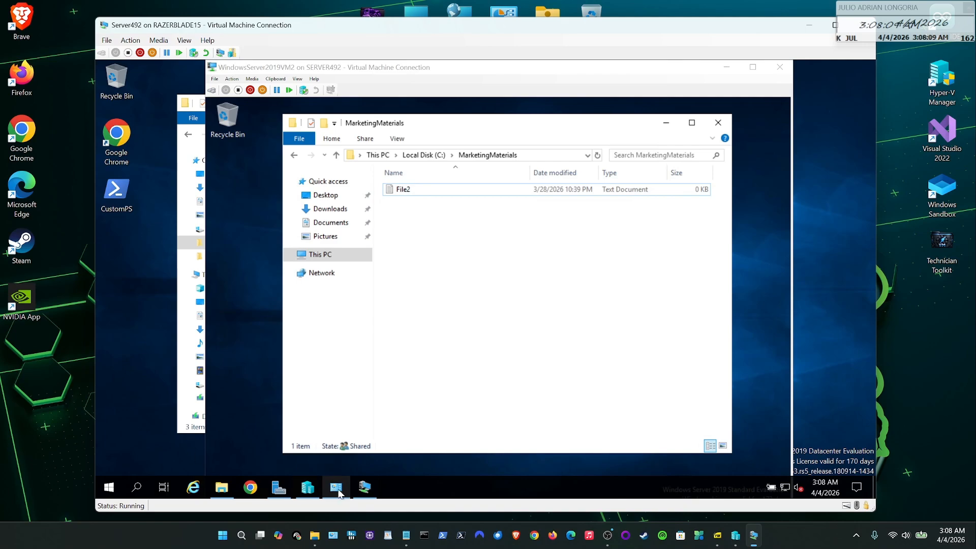
- Minimise the second VM and open File3's Properties on Server492
mouse_move(364, 491)
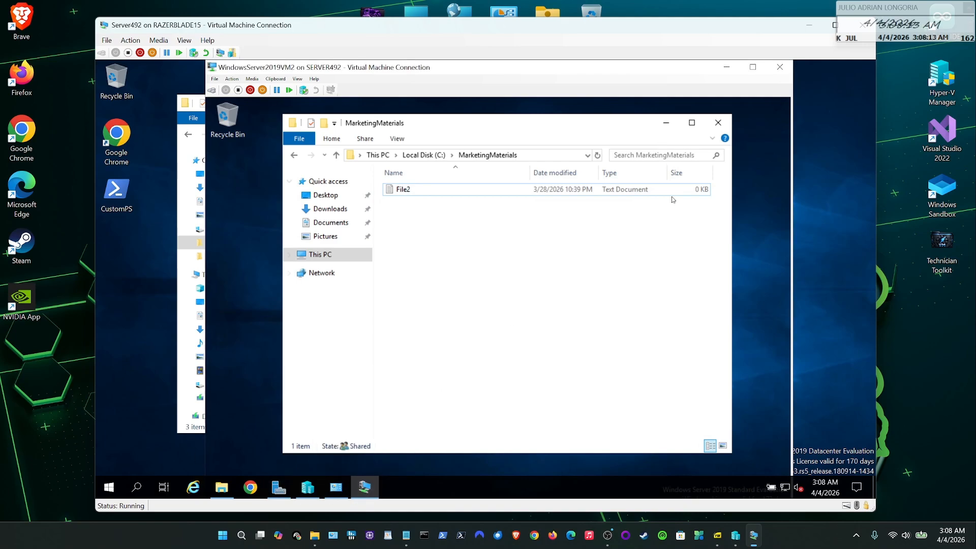
click(722, 69)
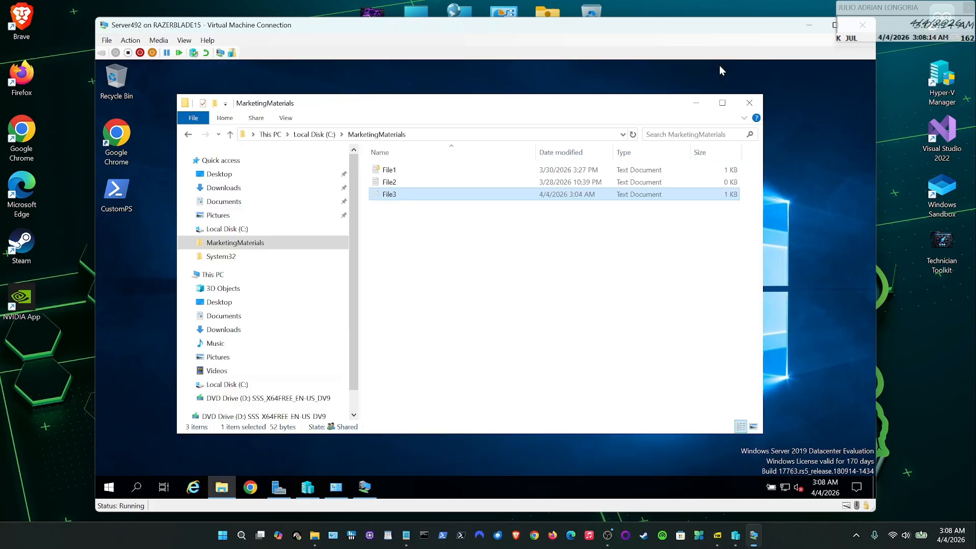
right_click(396, 194)
click(471, 389)
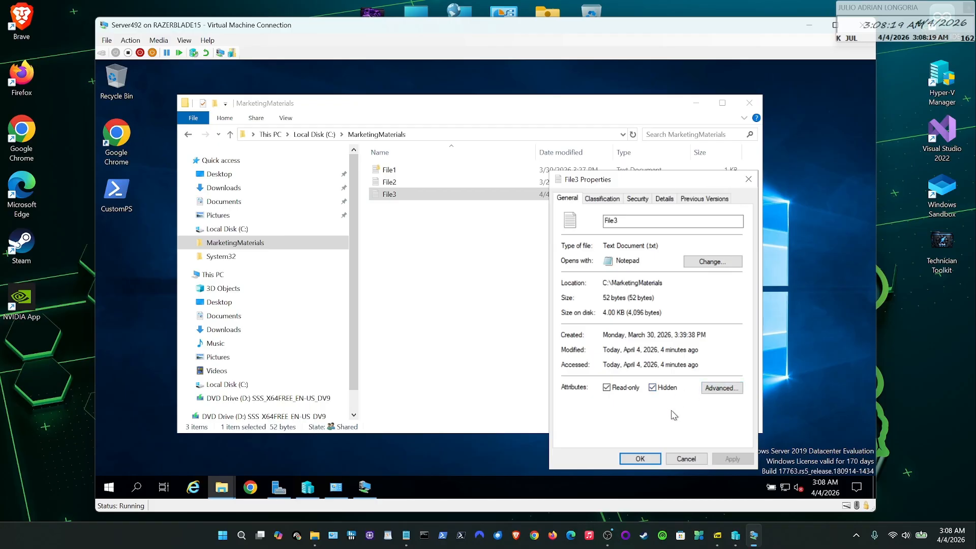
- Clear File3's Read-only and Hidden attributes and apply the change
click(607, 389)
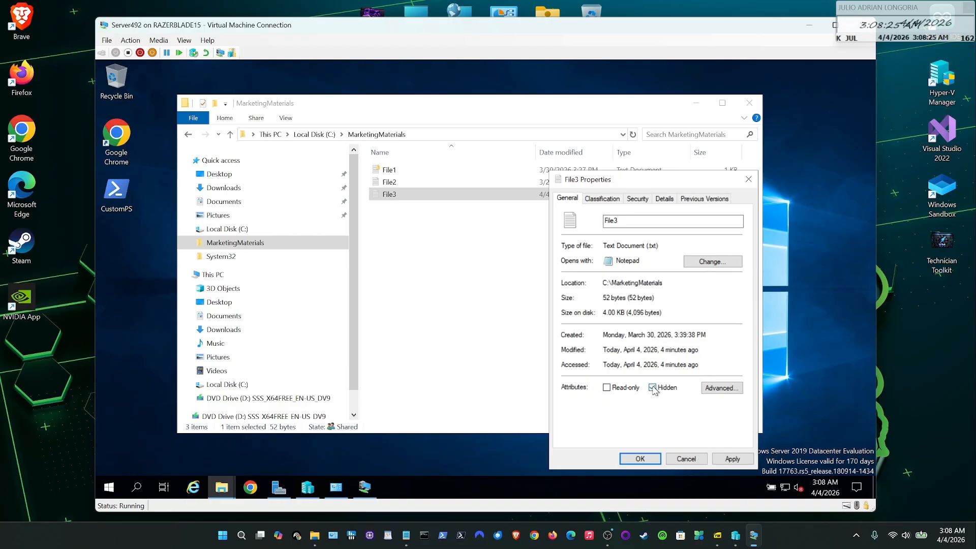
click(652, 388)
click(732, 458)
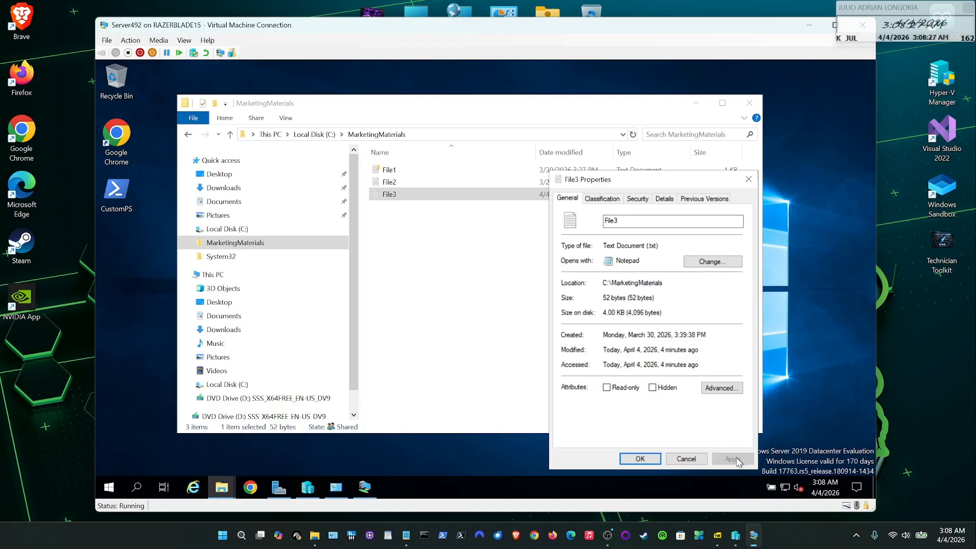
click(631, 460)
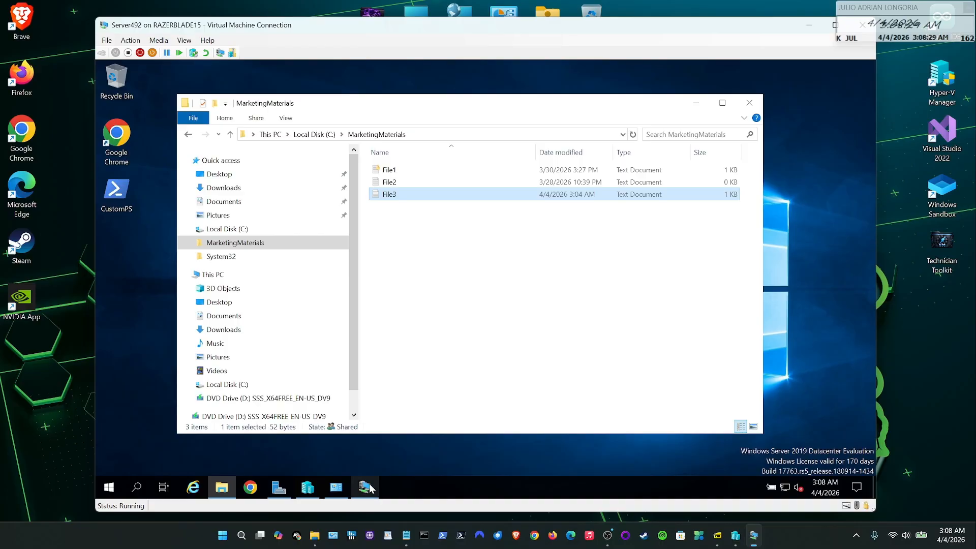
click(367, 488)
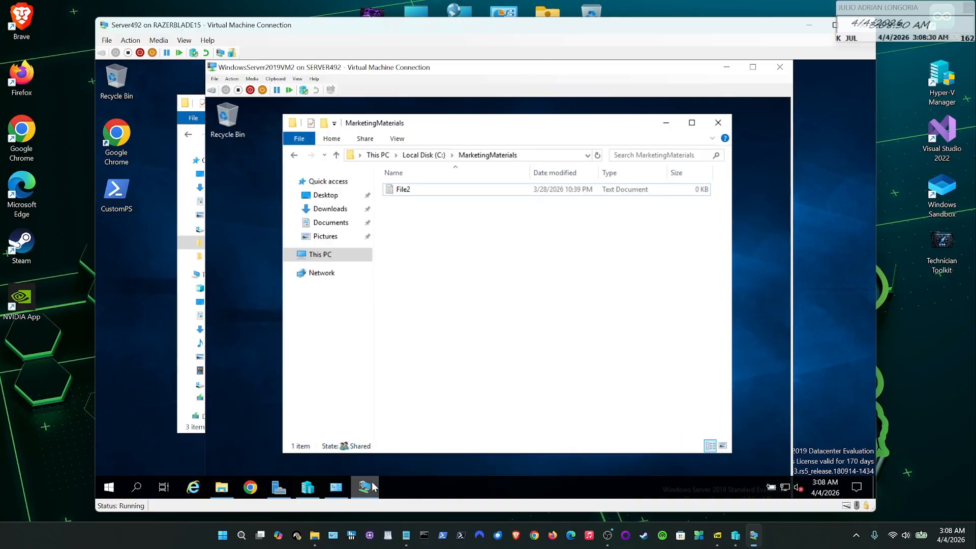
- Refresh the second VM's MarketingMaterials until File3 appears, then view and close its Properties
click(294, 156)
click(310, 158)
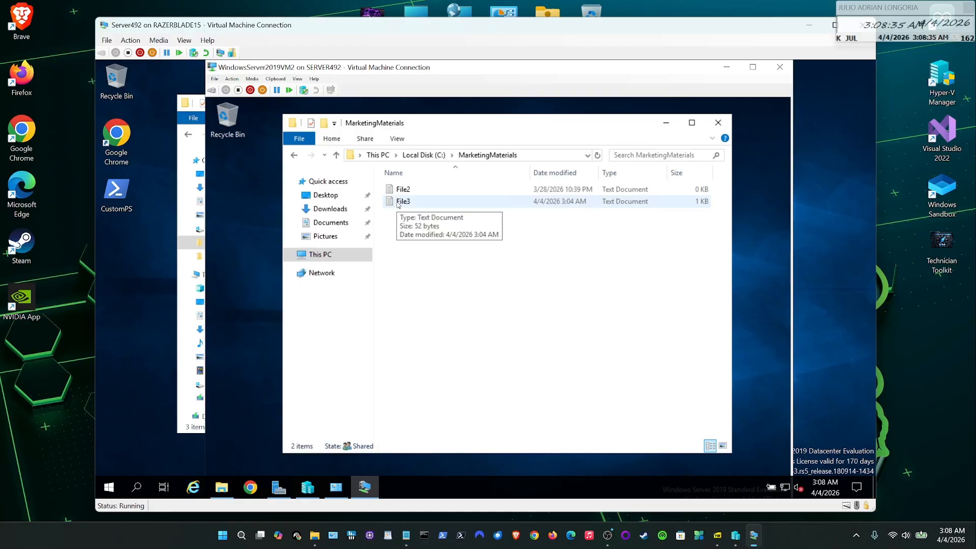
right_click(398, 204)
click(431, 394)
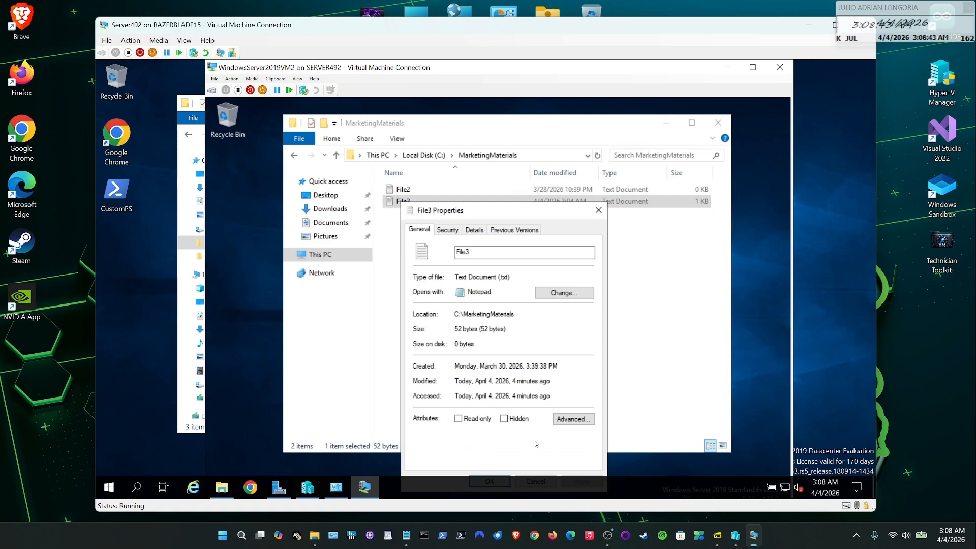
click(598, 210)
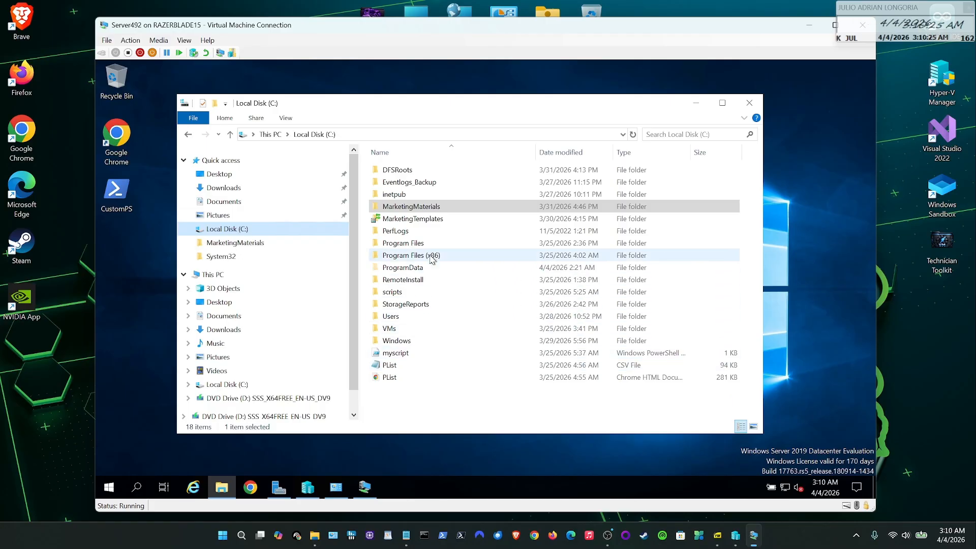
- Bring up Advanced Sharing for the MarketingTemplates folder from its Properties Sharing tab
click(430, 221)
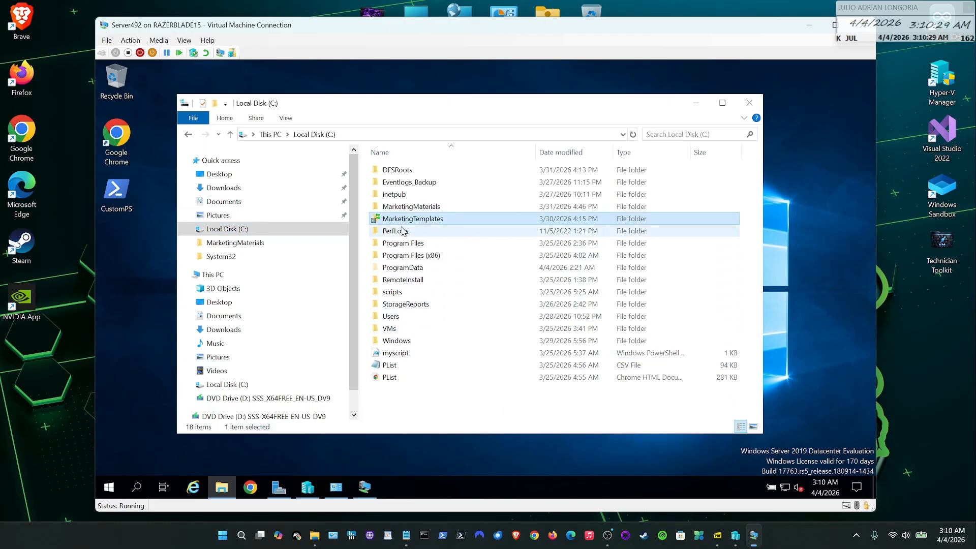
right_click(400, 222)
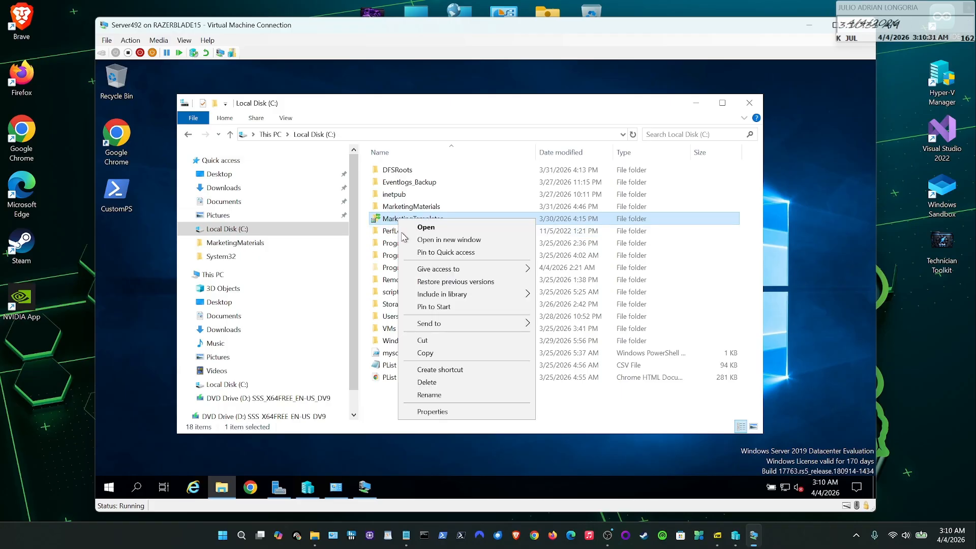
click(451, 411)
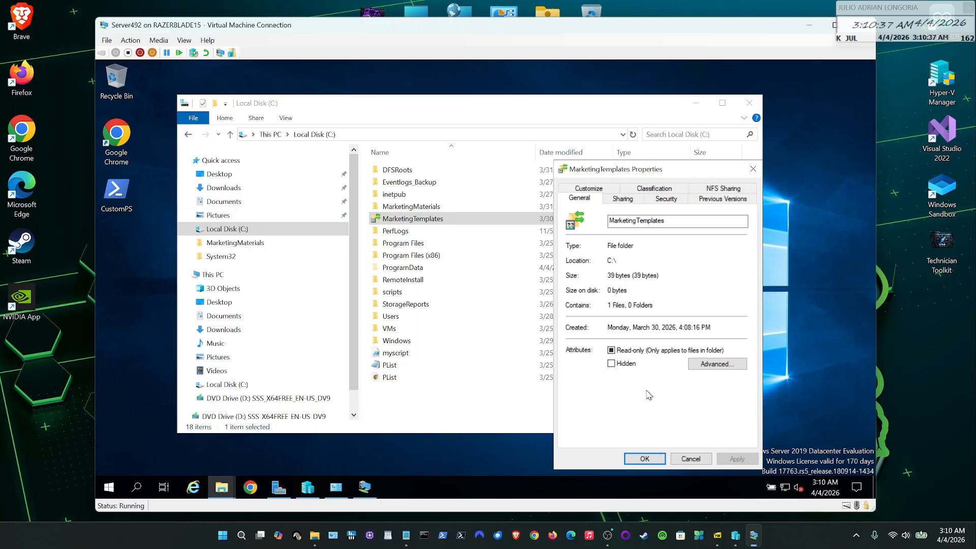
click(633, 199)
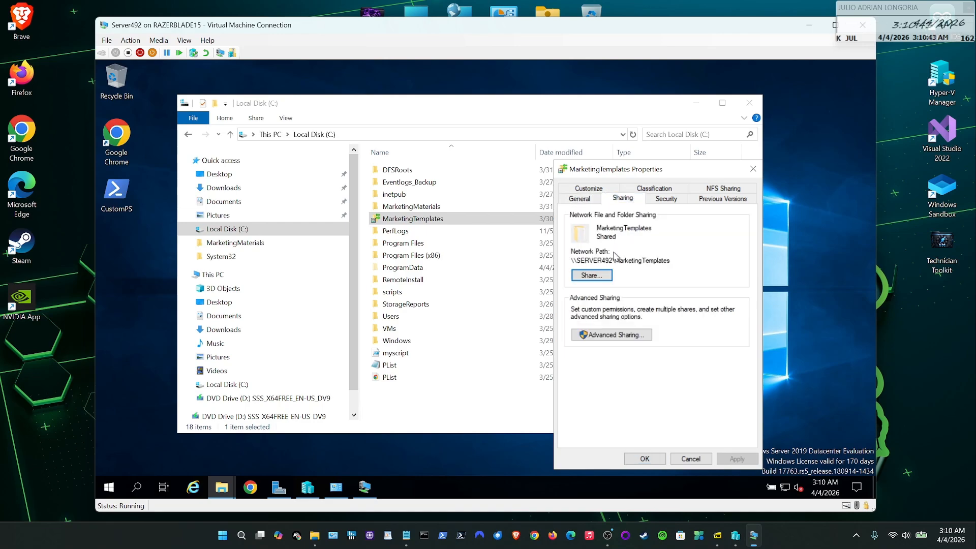
click(610, 338)
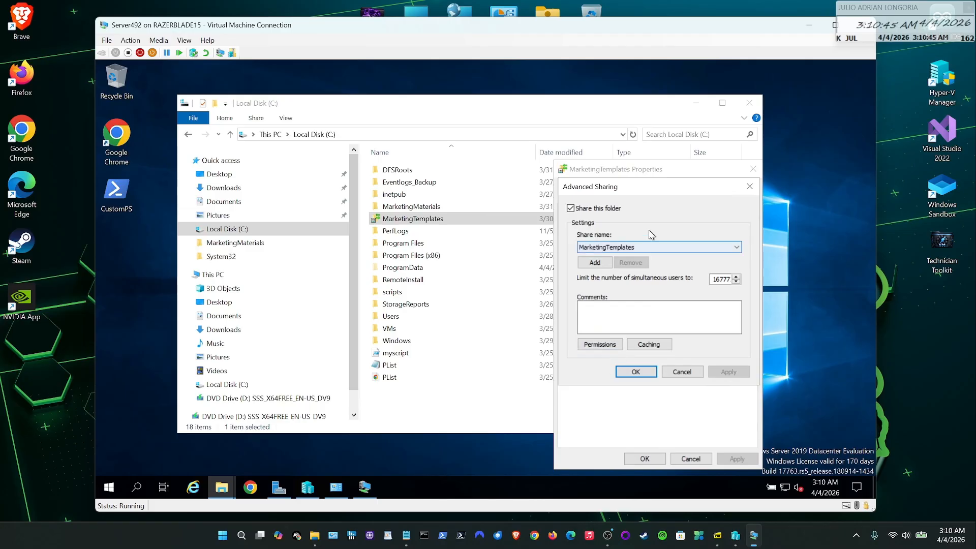
- Check MarketingTemplates' Full Control share permissions for Everyone and Administrators, then cancel both dialogs
drag(657, 187, 457, 173)
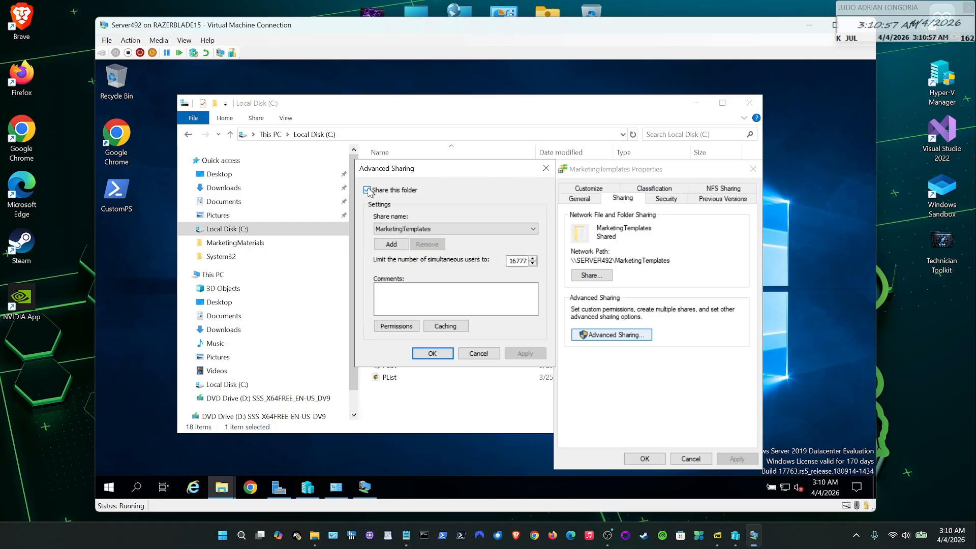
click(529, 225)
click(529, 219)
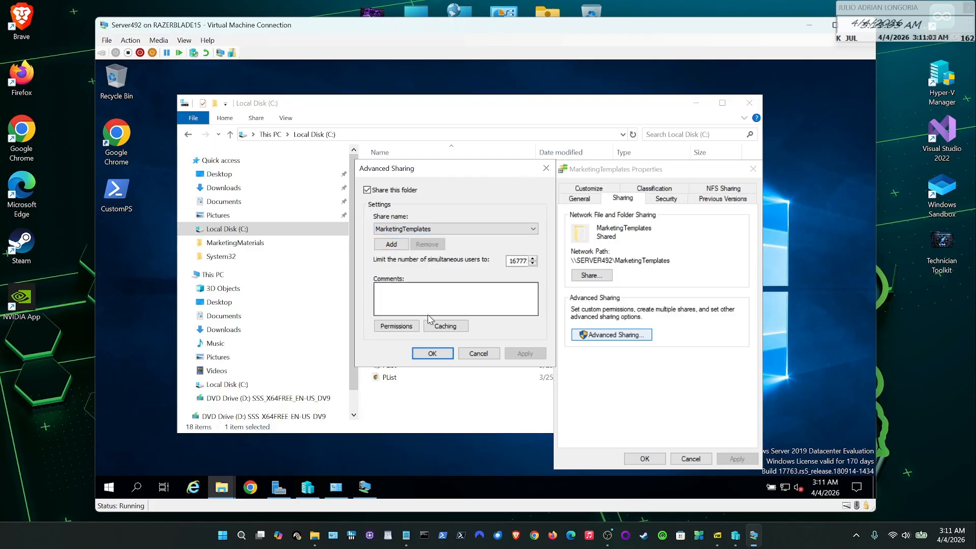
click(396, 327)
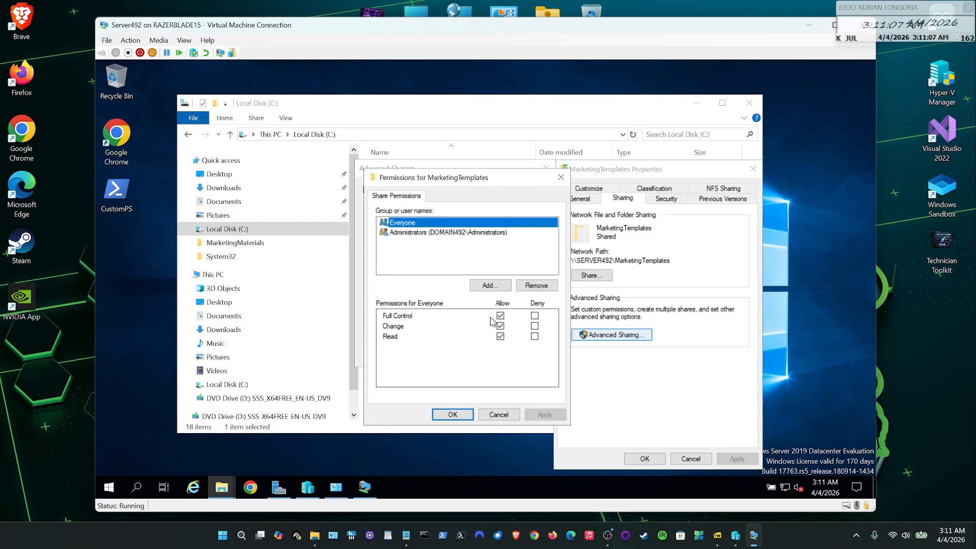
click(413, 232)
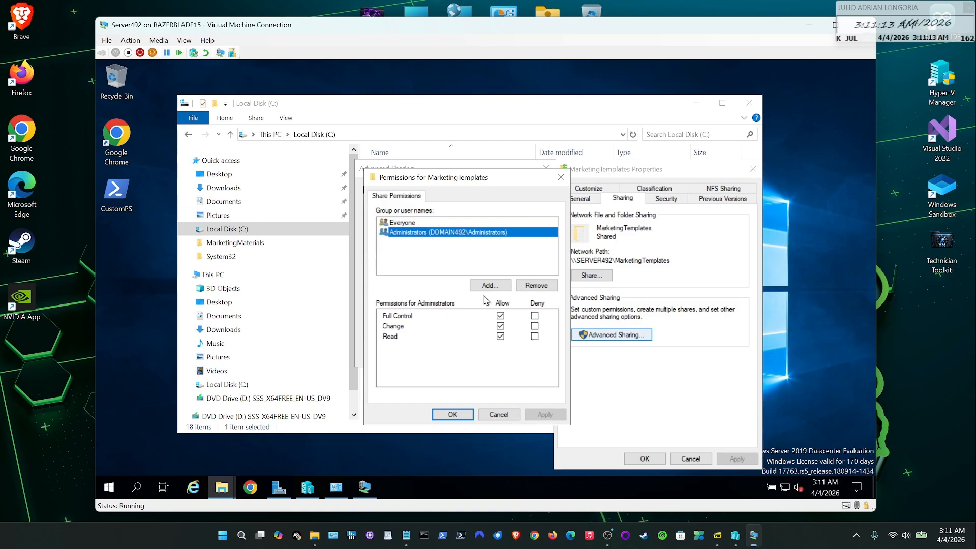
click(503, 413)
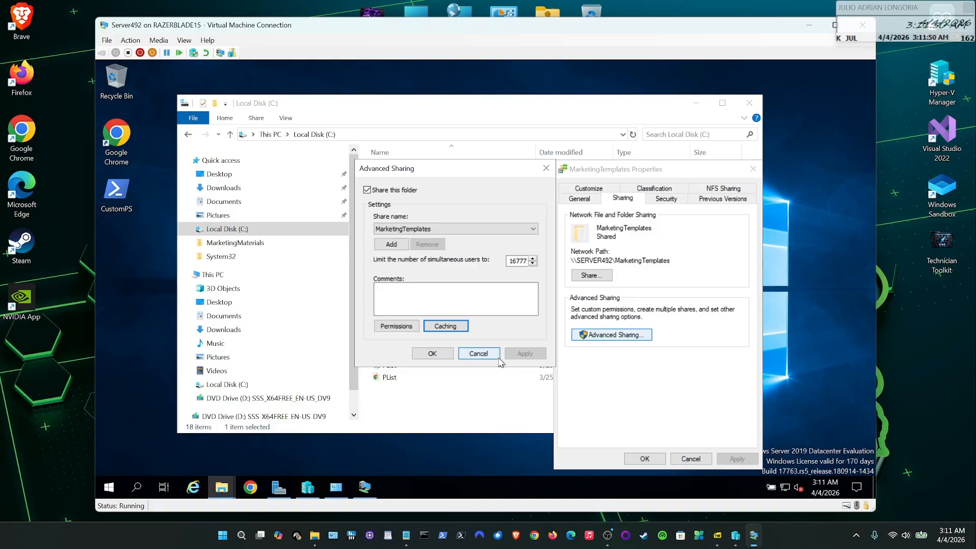
click(490, 355)
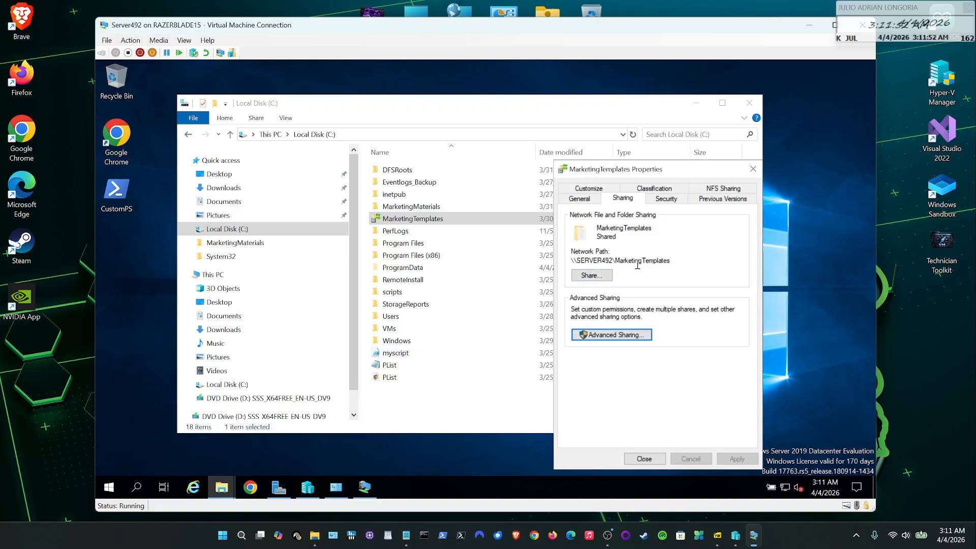
- Check Administrator's level in MarketingTemplates' network access list, leaving it at Read/Write
click(586, 276)
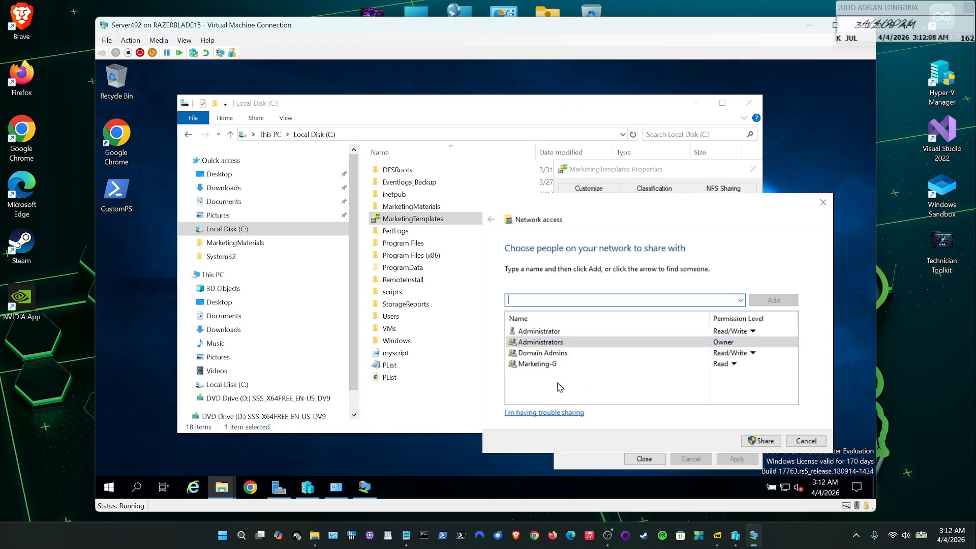
click(752, 332)
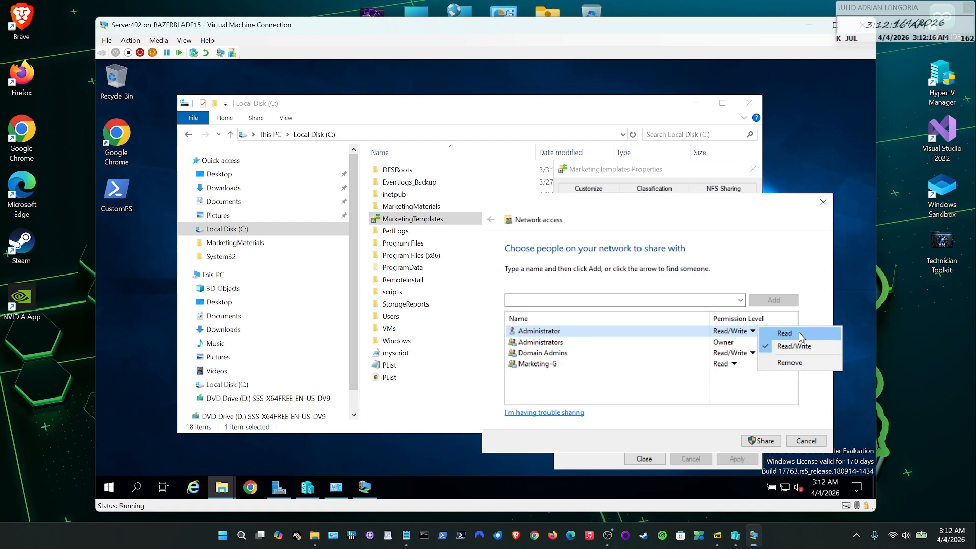
click(691, 392)
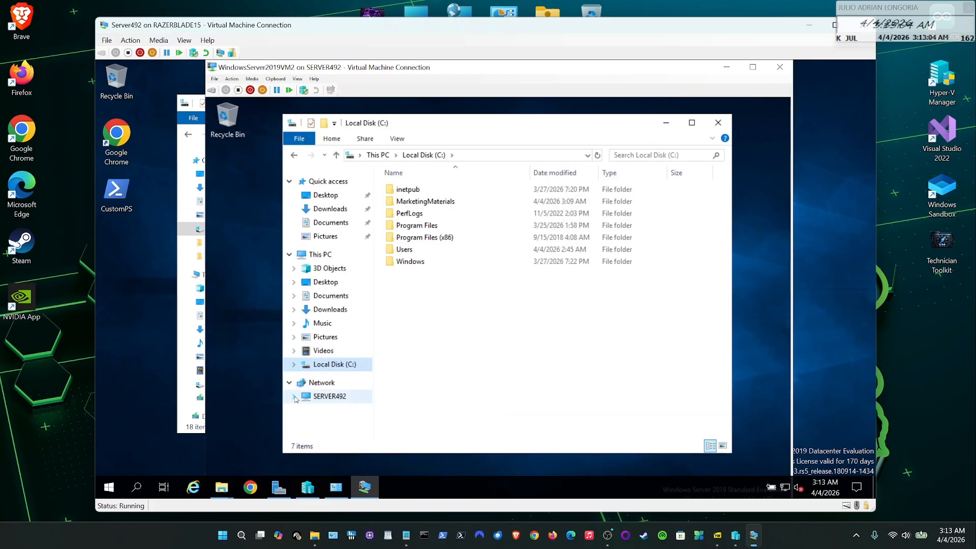
- From the second VM, open \\SERVER492\MarketingTemplates and bring up File4's Properties
click(295, 396)
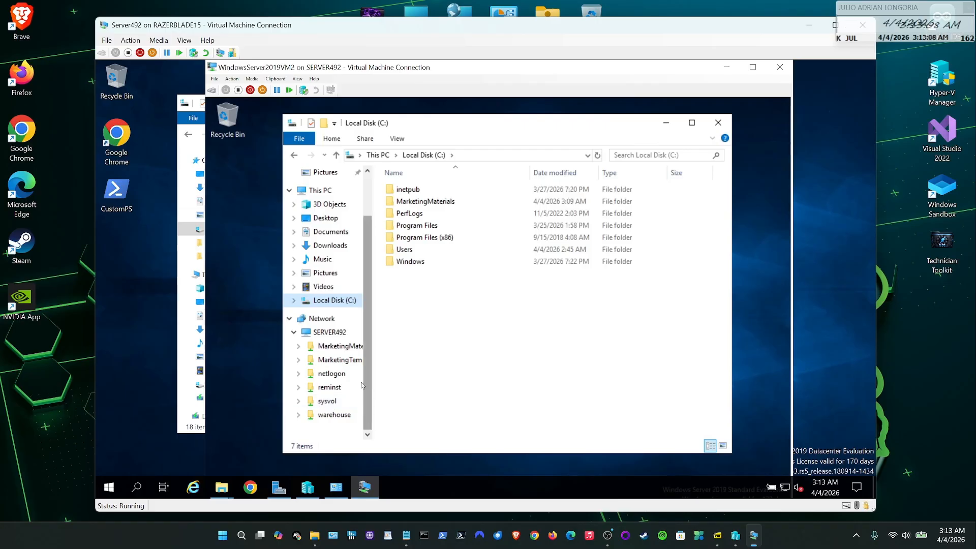
click(328, 362)
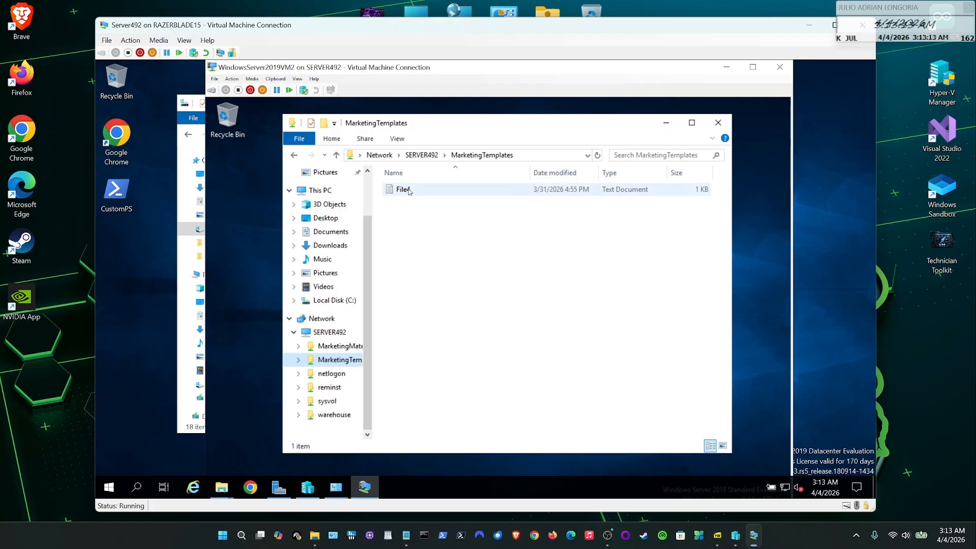
mouse_move(407, 191)
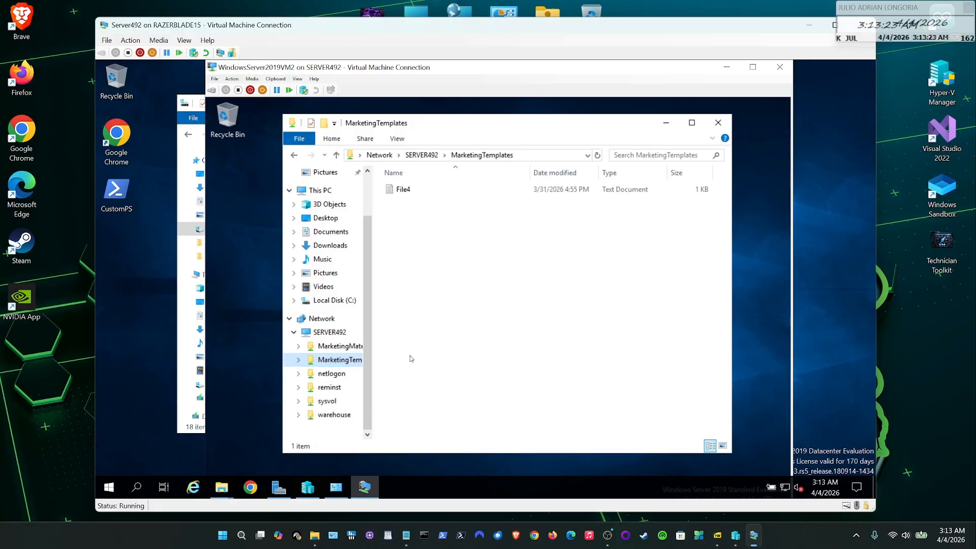
click(401, 190)
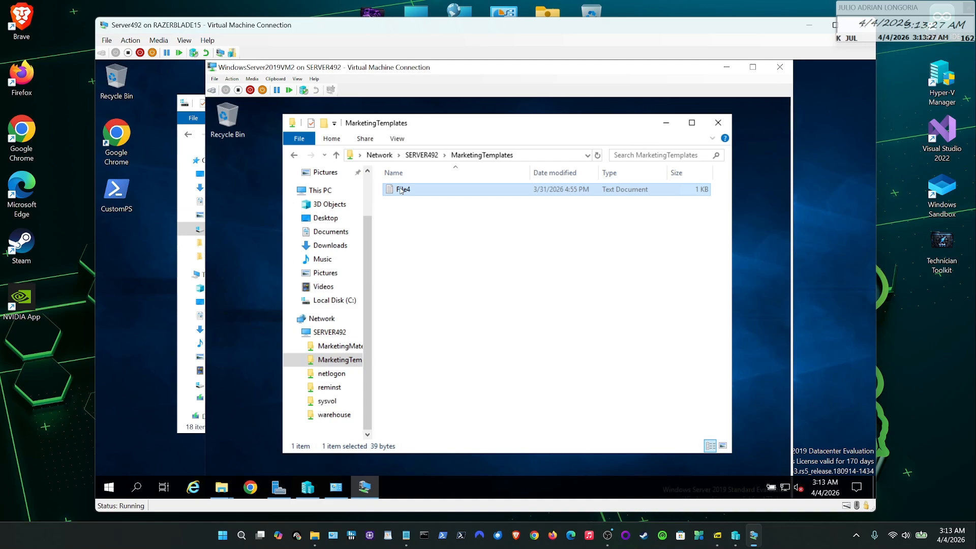
right_click(400, 190)
click(435, 363)
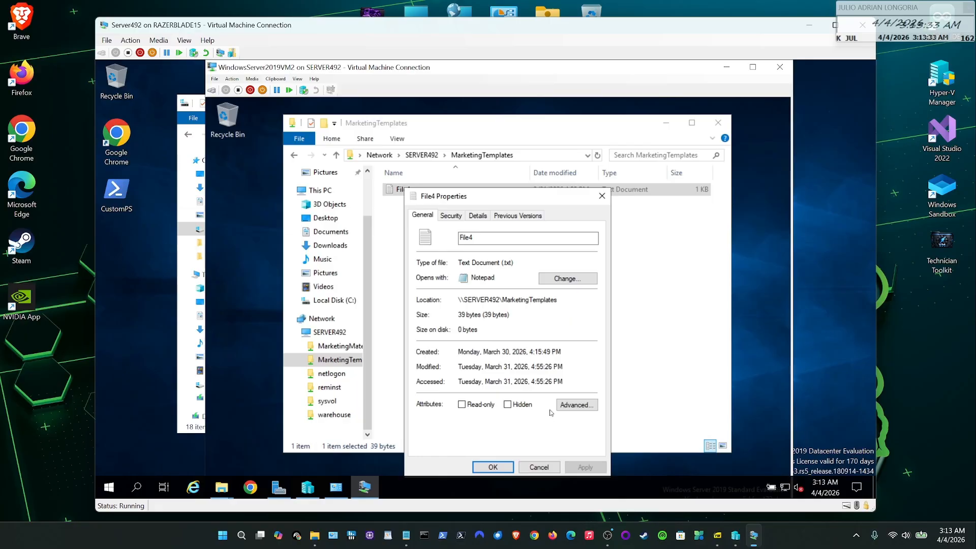
- Review File4's Security permissions for Administrators, Domain Admins, Administrator and Marketing-G
key(ctrl+Tab)
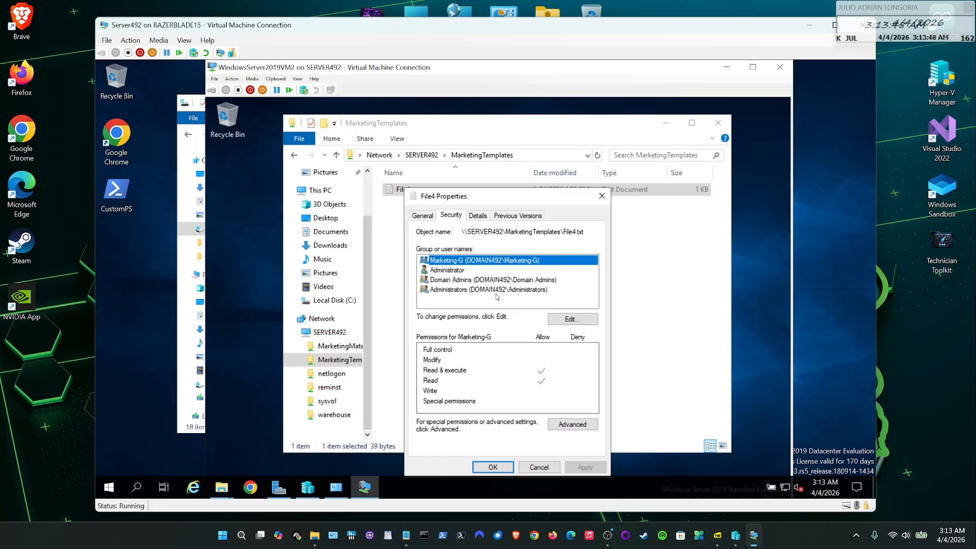
click(449, 291)
key(Up)
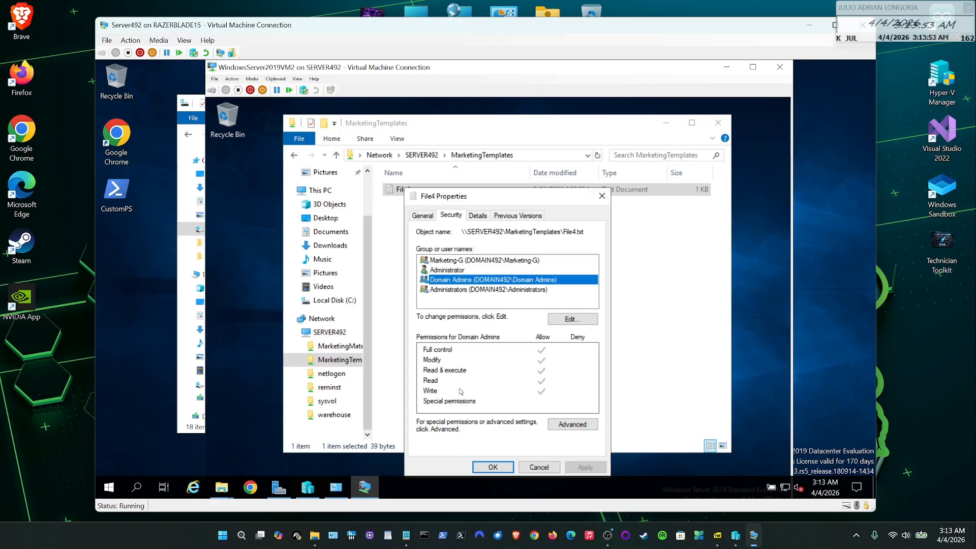
click(447, 270)
click(443, 260)
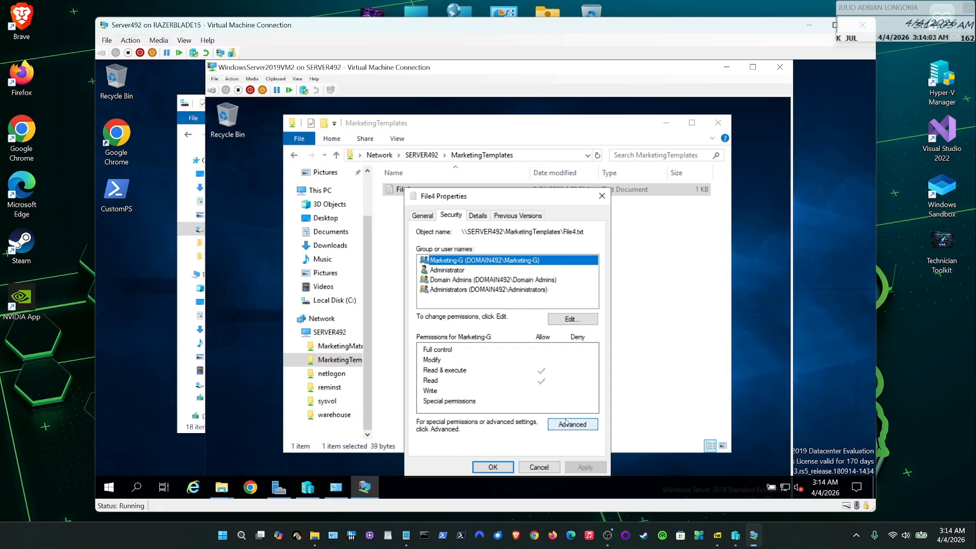
- Open File4's permissions editor, then cancel it and the Properties dialog unchanged
click(573, 320)
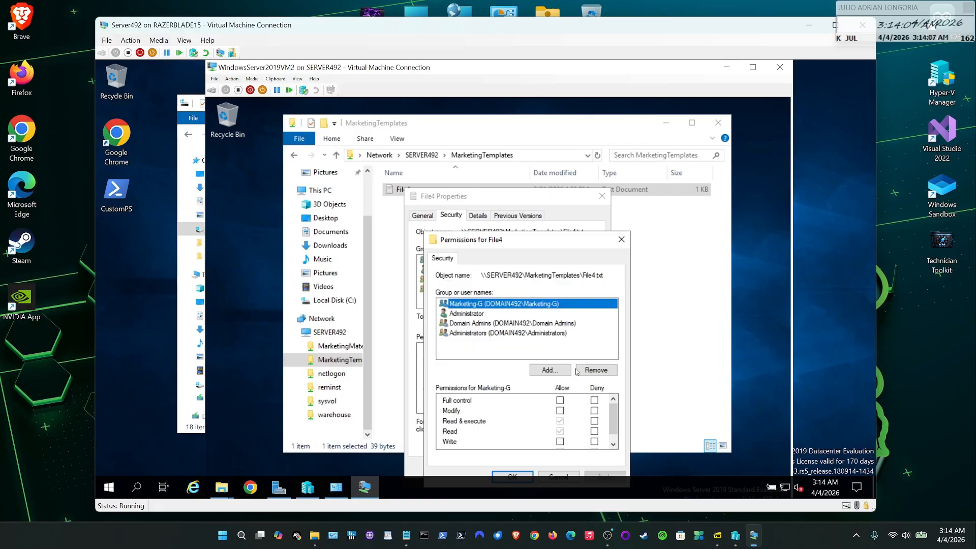
drag(556, 240, 588, 199)
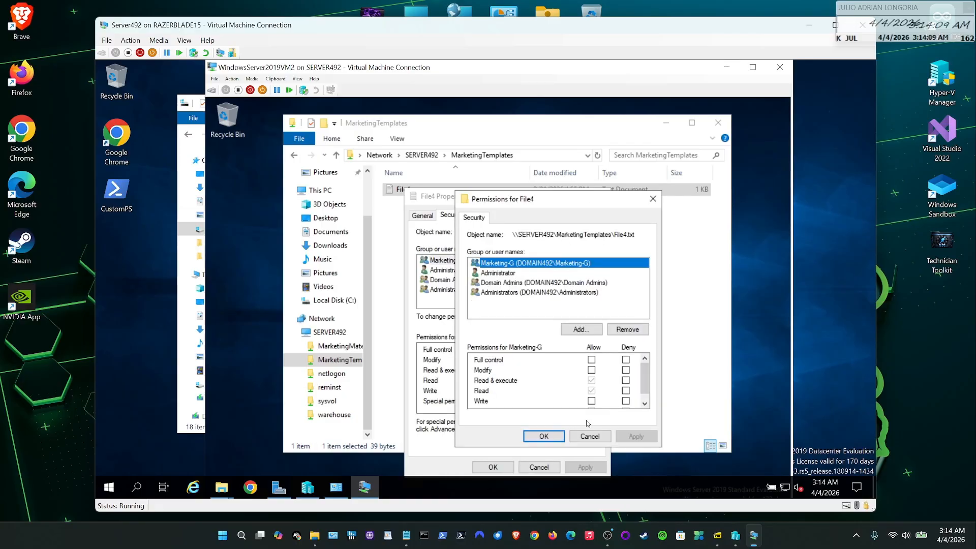
click(589, 437)
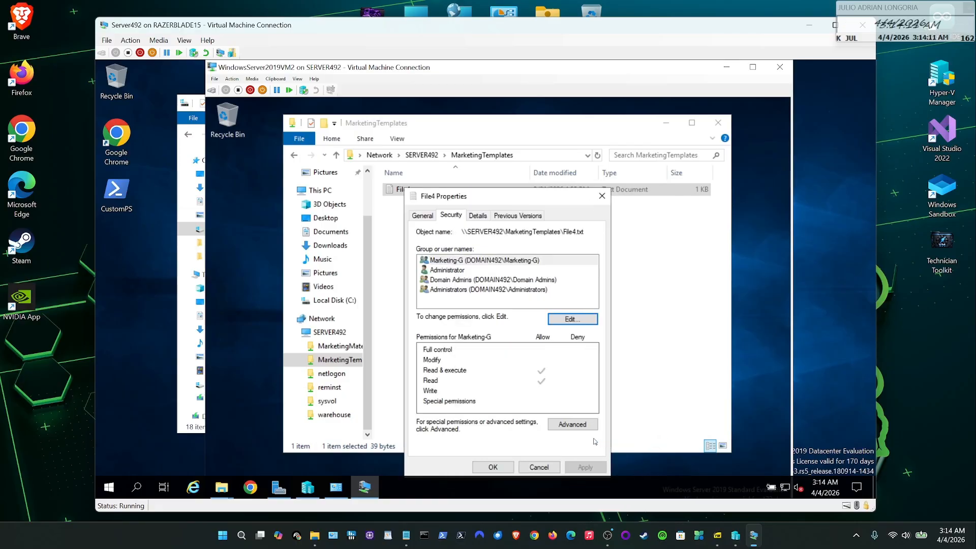
click(539, 467)
- In Notepad, add the user's name on a new line below File4's sentence
double_click(406, 191)
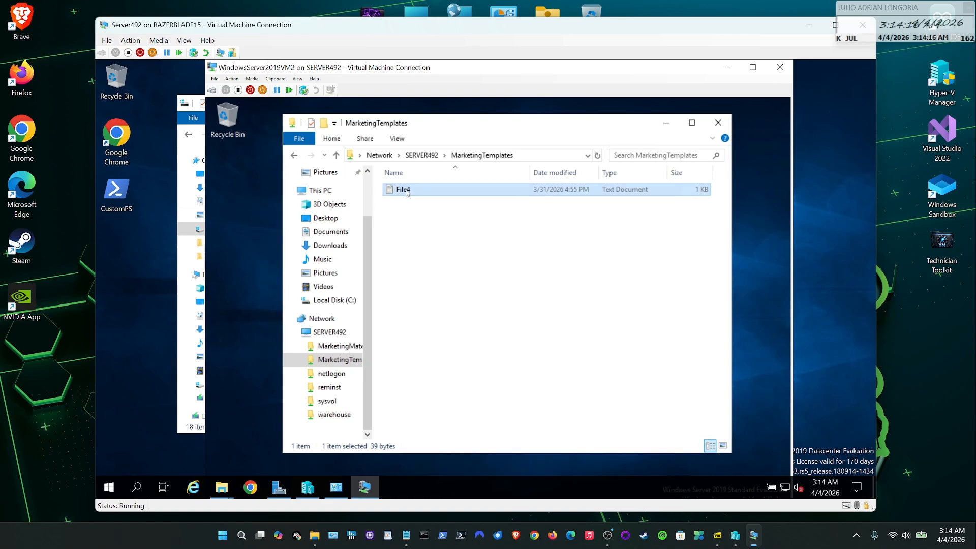
drag(510, 122, 647, 170)
click(570, 197)
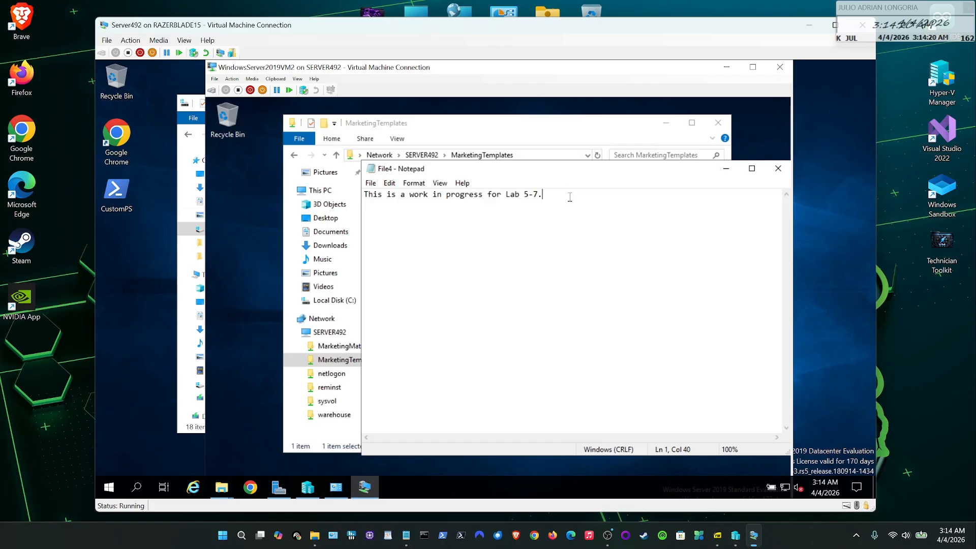
key(Return)
key(Return)
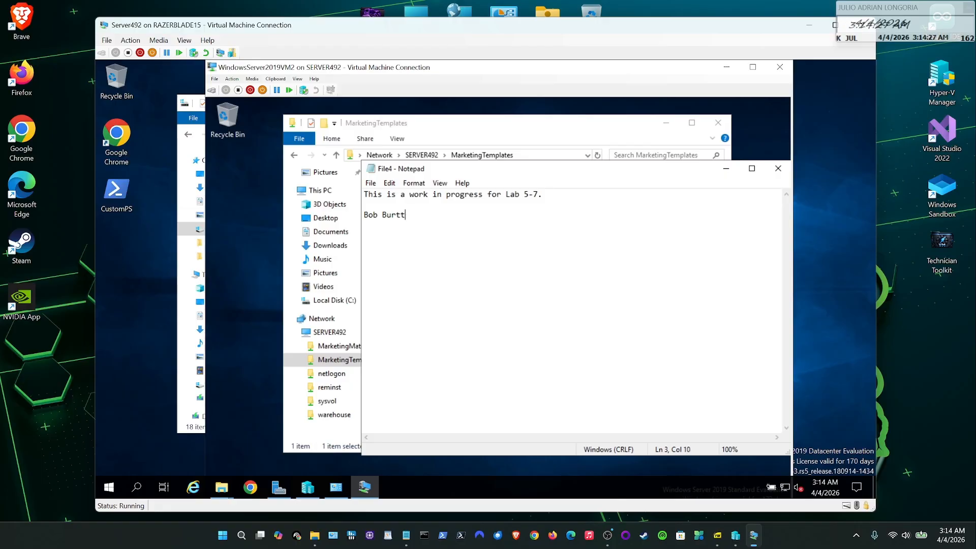
- Save the edited File4 from the File menu
click(370, 183)
click(392, 222)
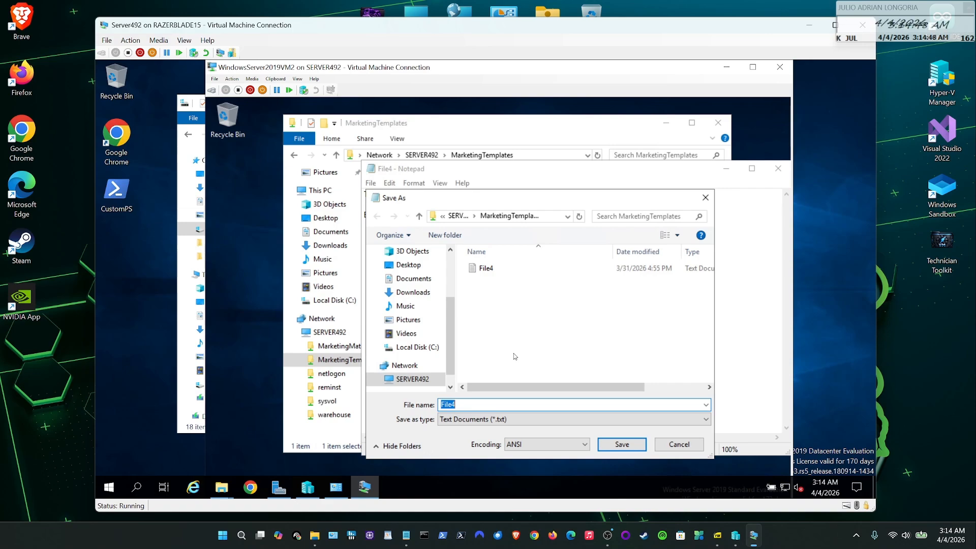
drag(538, 196, 616, 248)
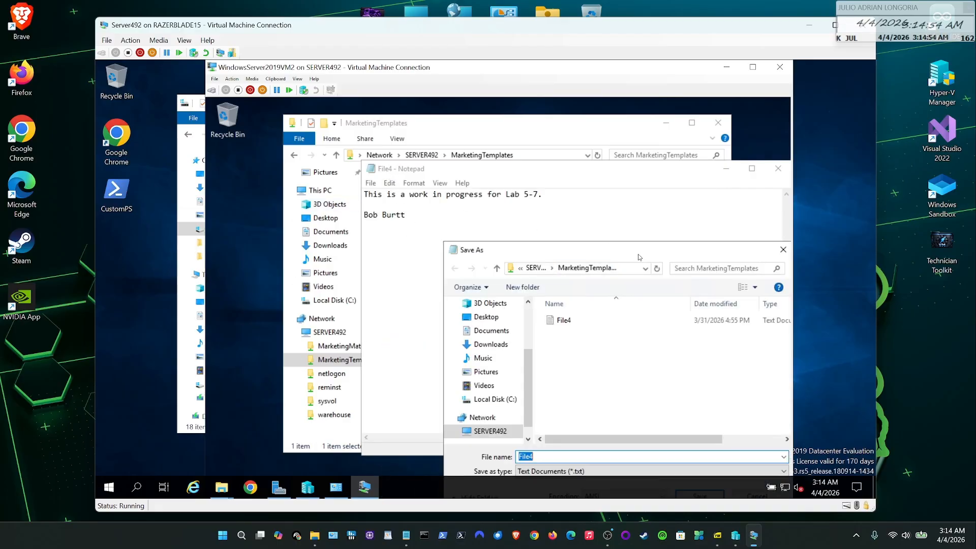
drag(638, 254, 611, 175)
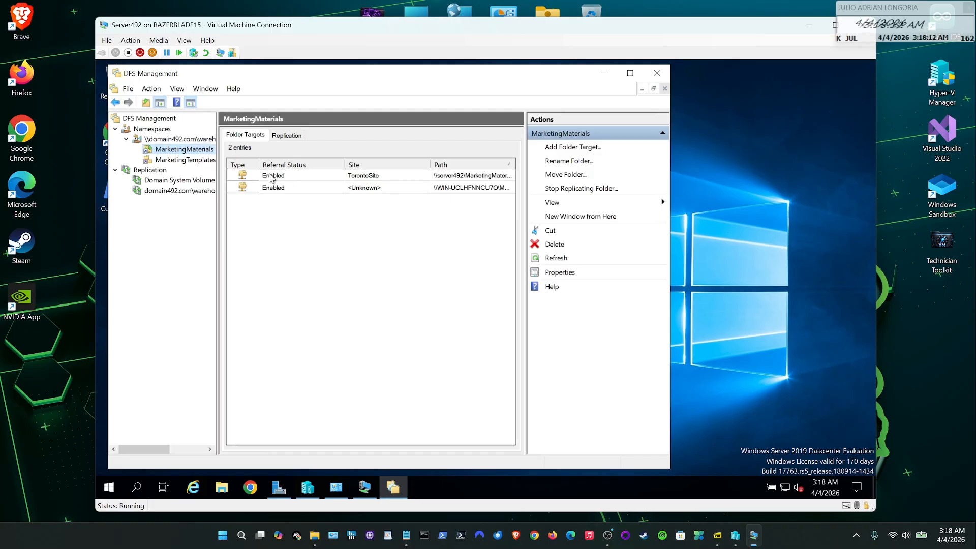
- Check the TorontoSite target's MarketingMaterials share permissions, closing its properties unchanged
click(380, 177)
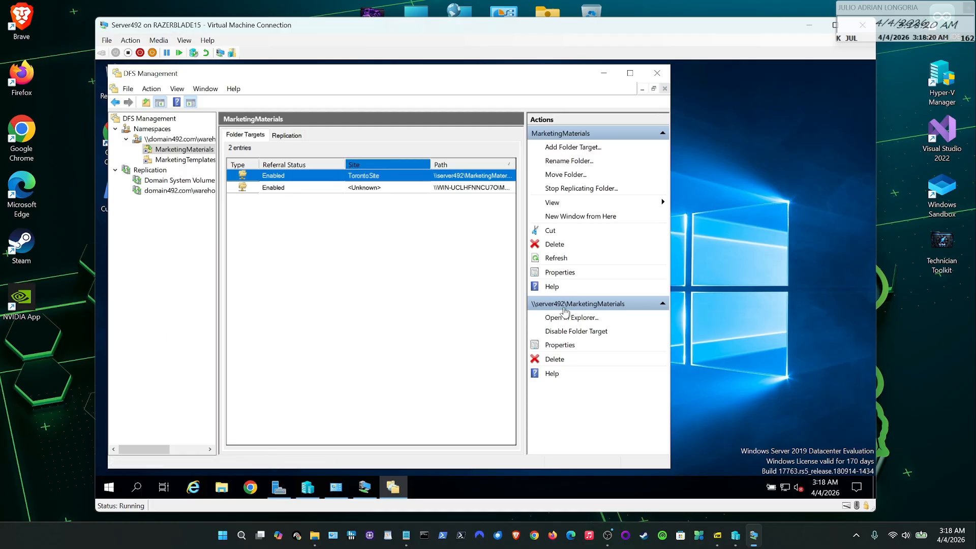
click(566, 348)
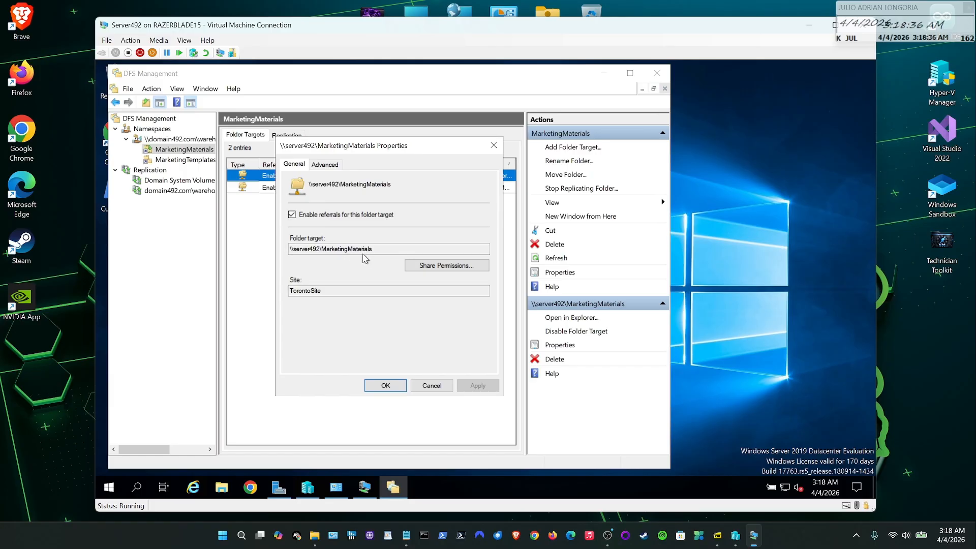
click(425, 265)
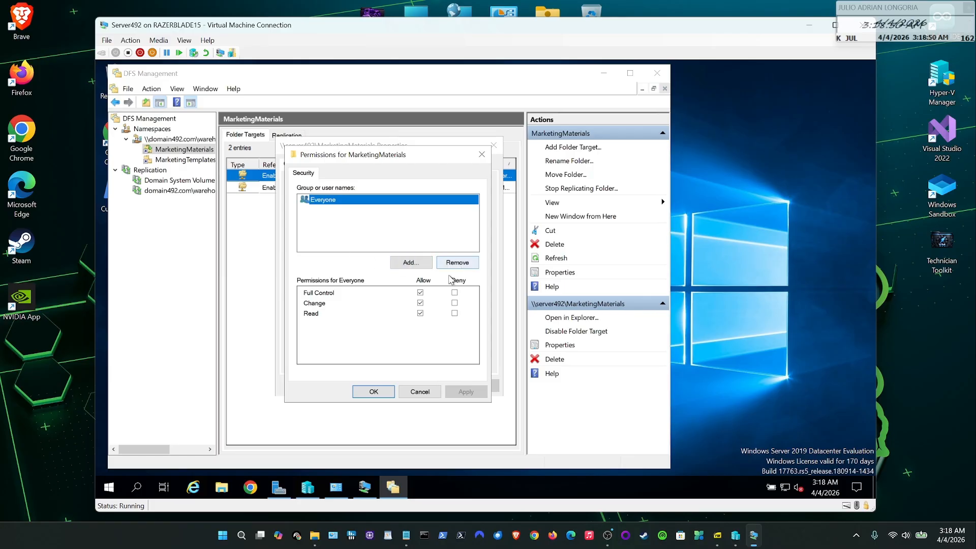
click(430, 393)
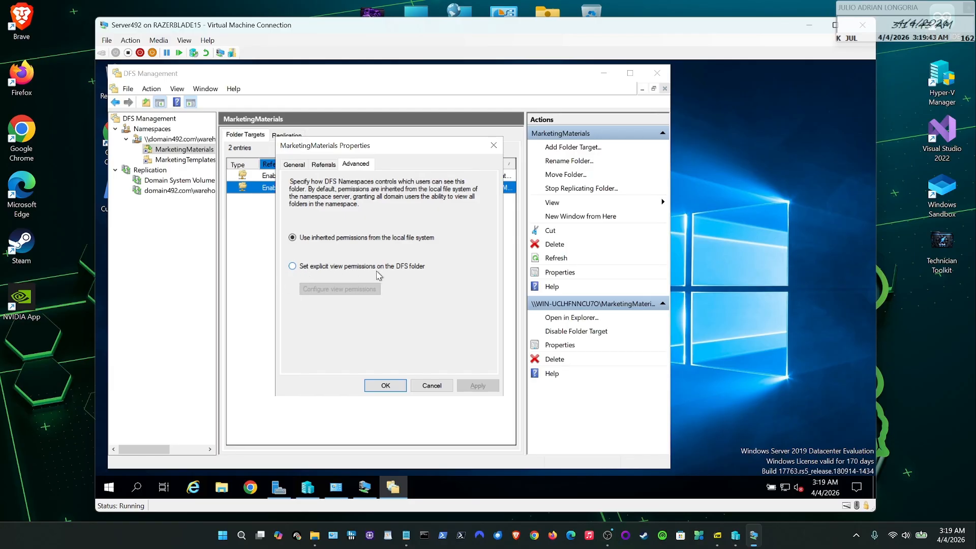
click(439, 385)
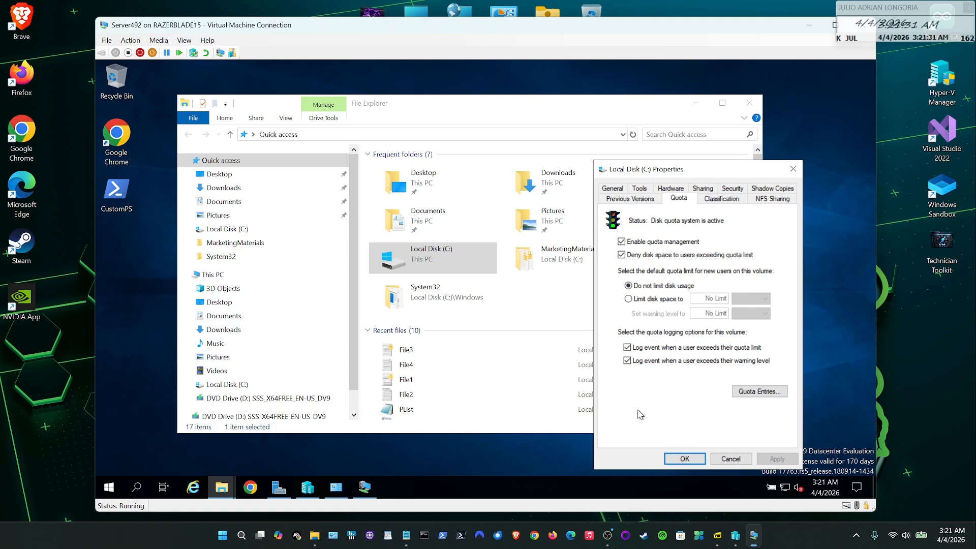
mouse_move(715, 540)
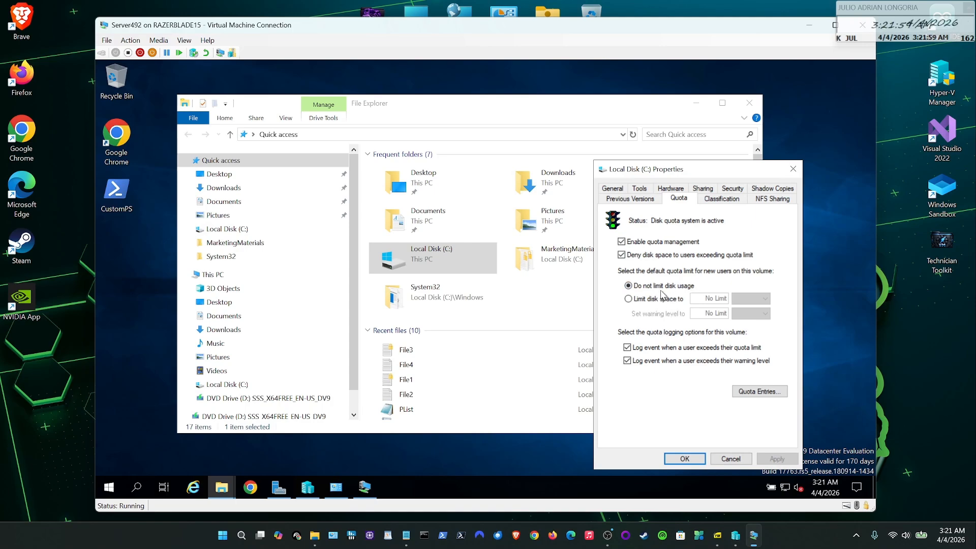
click(629, 299)
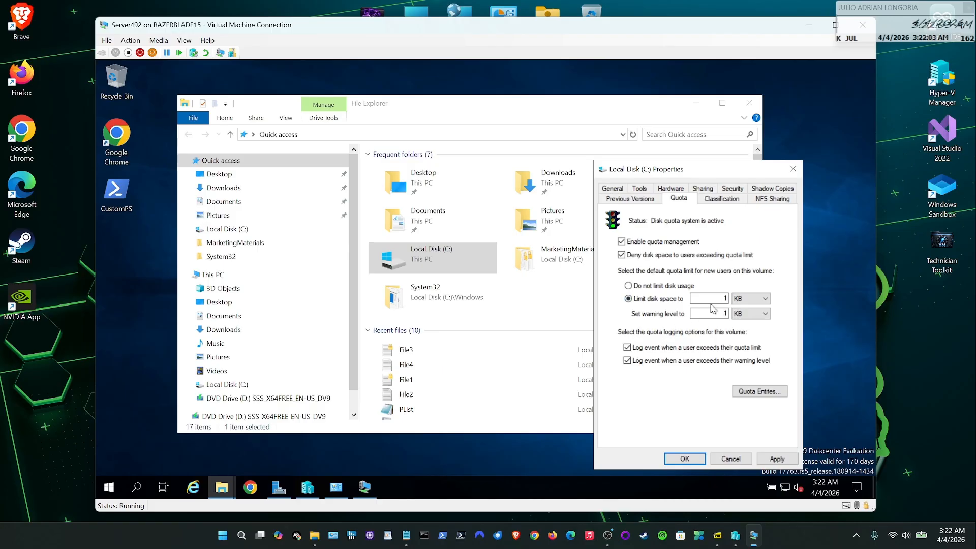
click(765, 300)
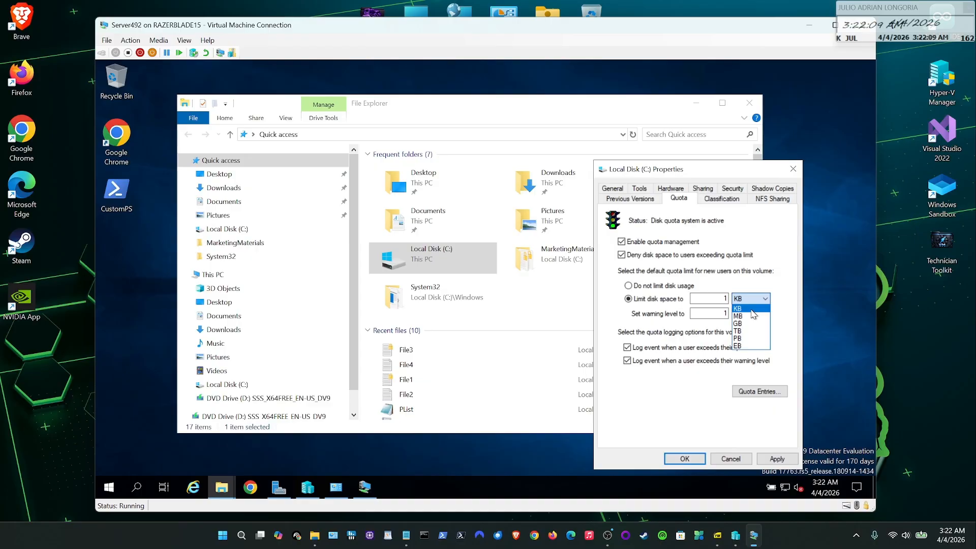
click(751, 311)
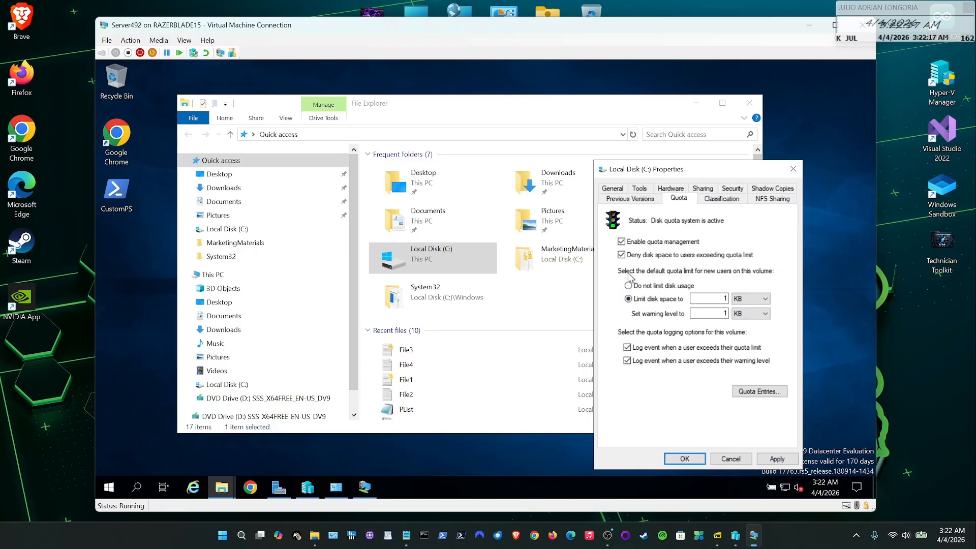
click(628, 286)
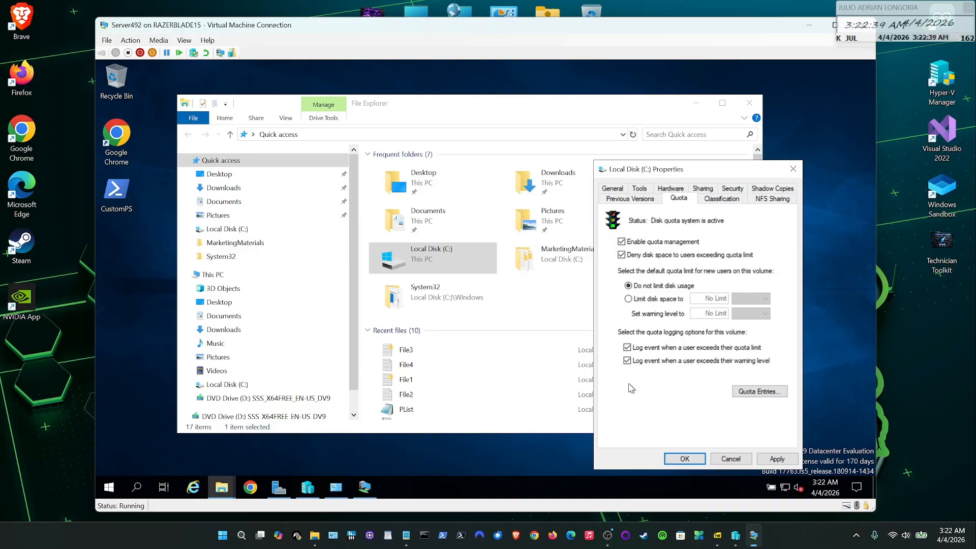
- Review the C: drive's 13 quota entries, widening Amount Used, then close Quota Entries
click(759, 391)
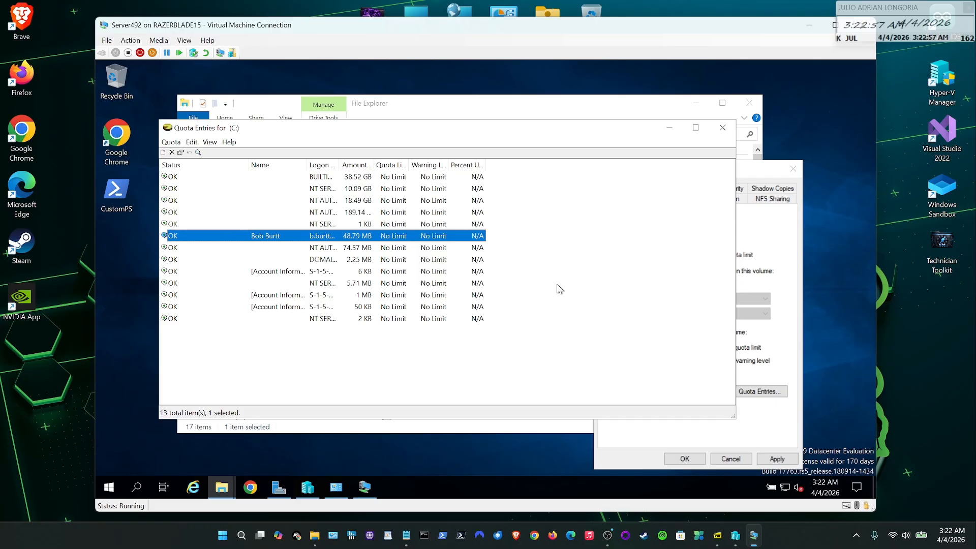
double_click(374, 160)
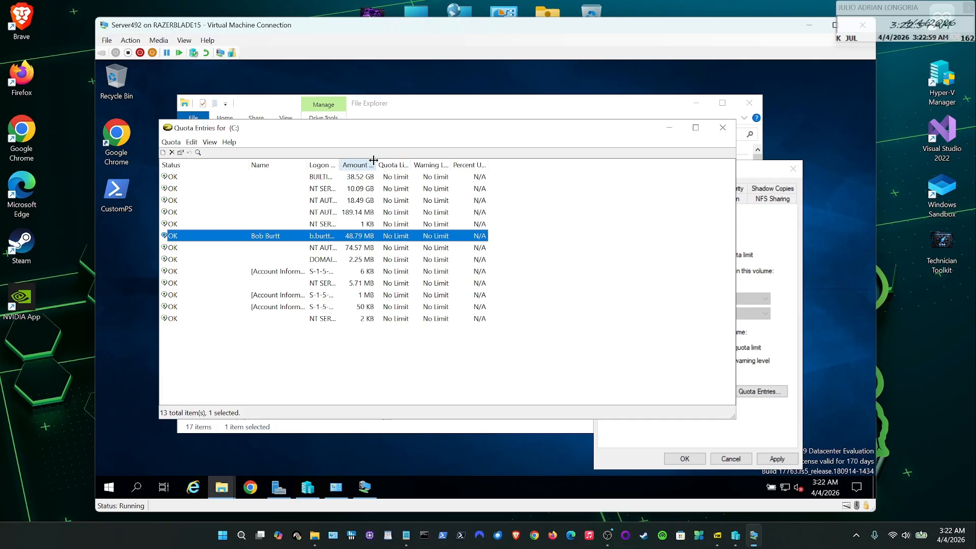
drag(377, 163, 400, 163)
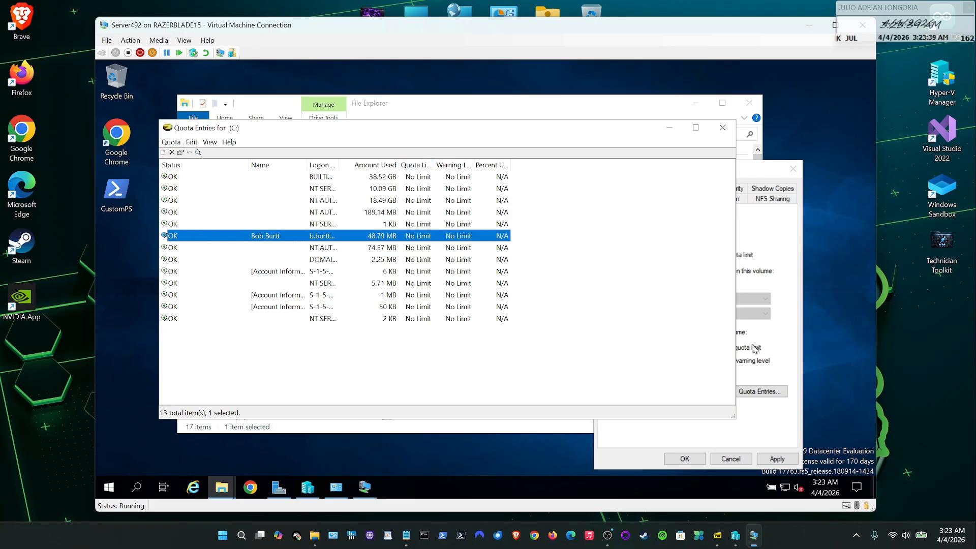
click(722, 127)
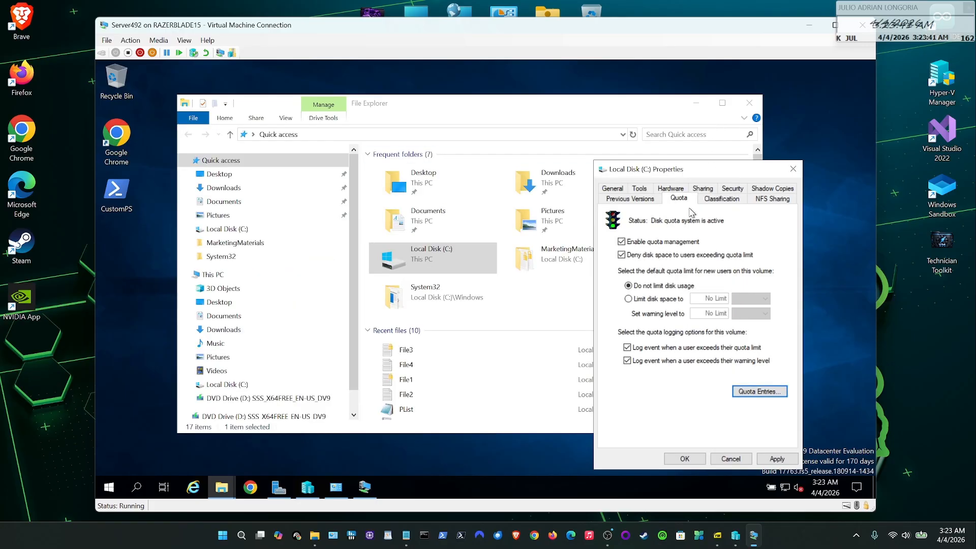